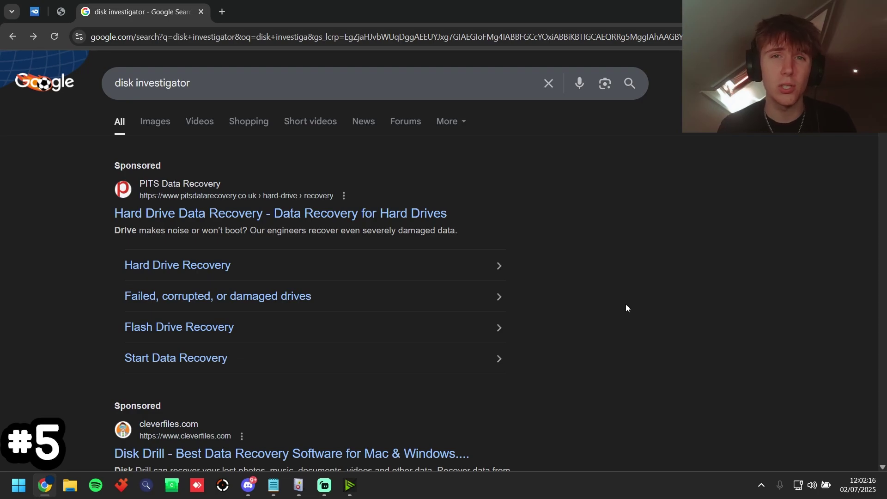
# Step: Open the MajorGeeks 'Download Disk Investigator 2.23' result from the Google search
pyautogui.moveTo(191, 84); pyautogui.dragTo(114, 87)
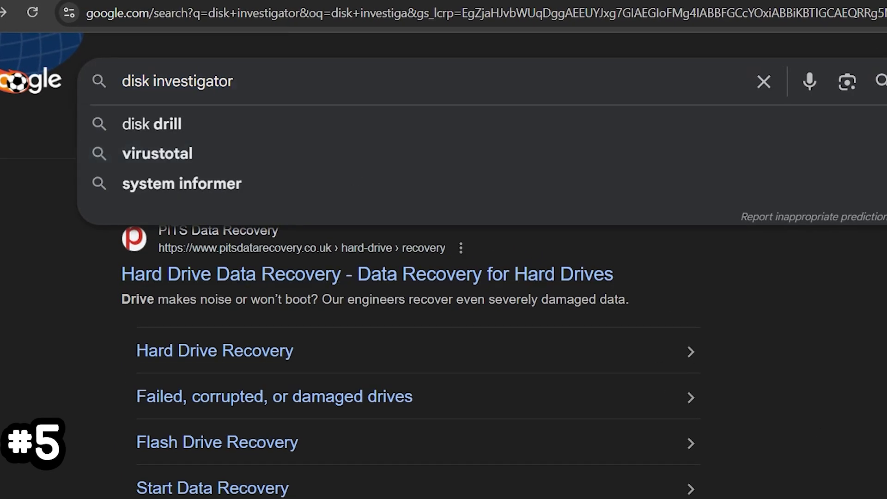
pyautogui.press('Escape')
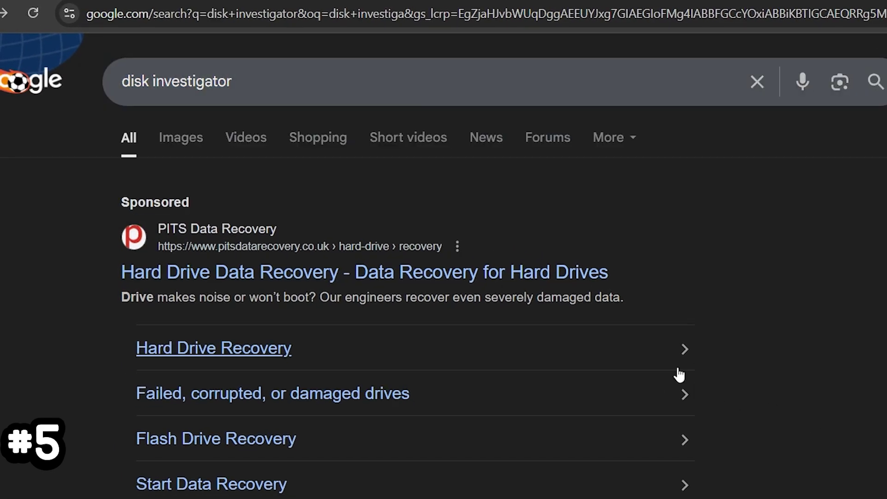
pyautogui.scroll(-2, 623, 373)
pyautogui.scroll(-5, 540, 300)
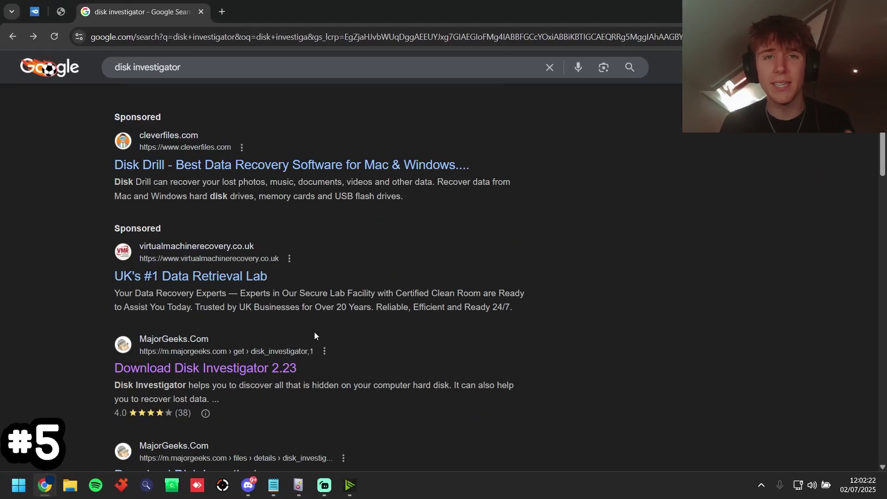
pyautogui.click(218, 365)
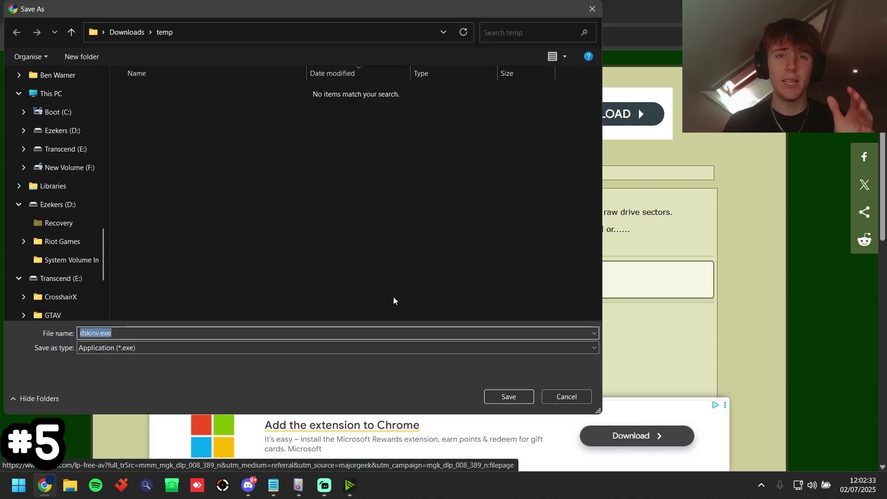
# Step: Save the dskinv.exe installer, quit its setup, and bring up Start search
pyautogui.click(508, 396)
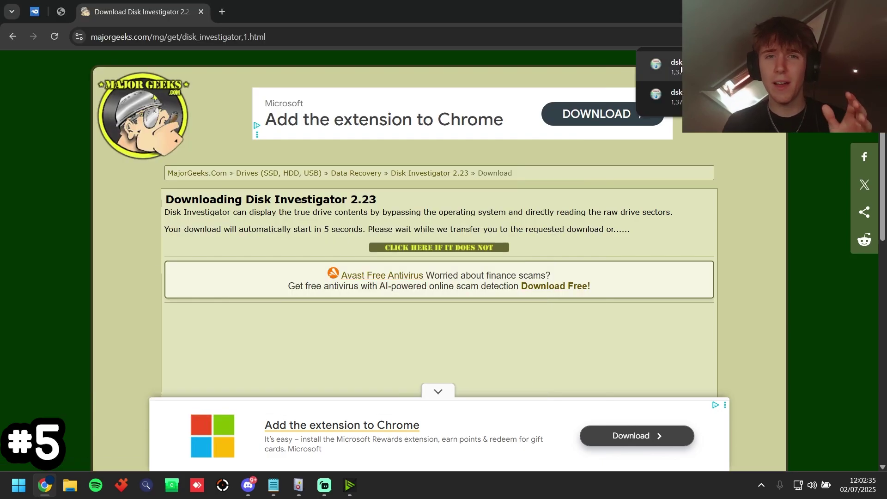
pyautogui.click(504, 331)
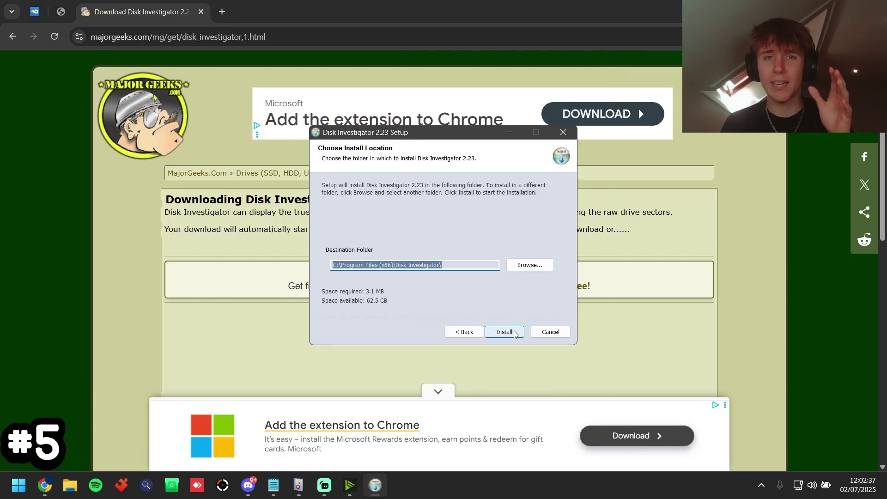
pyautogui.click(538, 338)
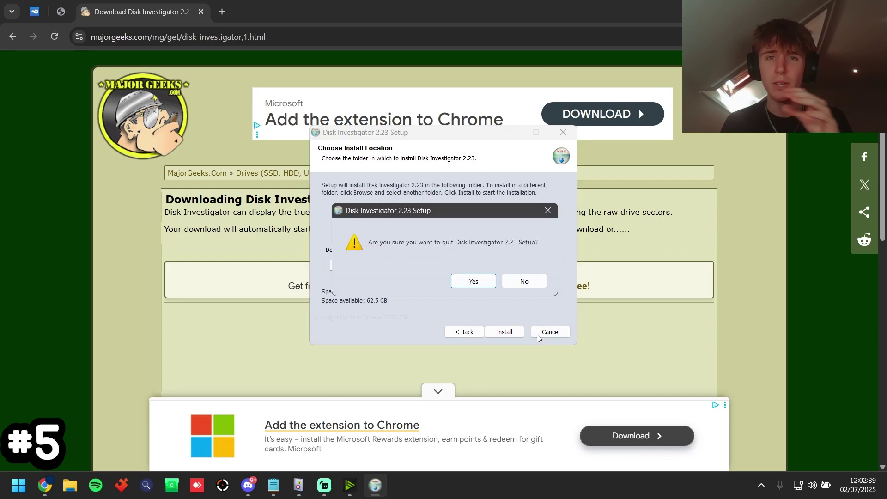
pyautogui.click(470, 280)
pyautogui.press('super')
# Step: Launch Disk Investigator from Start search and open its Search dialog on drive C:
pyautogui.write('disk')
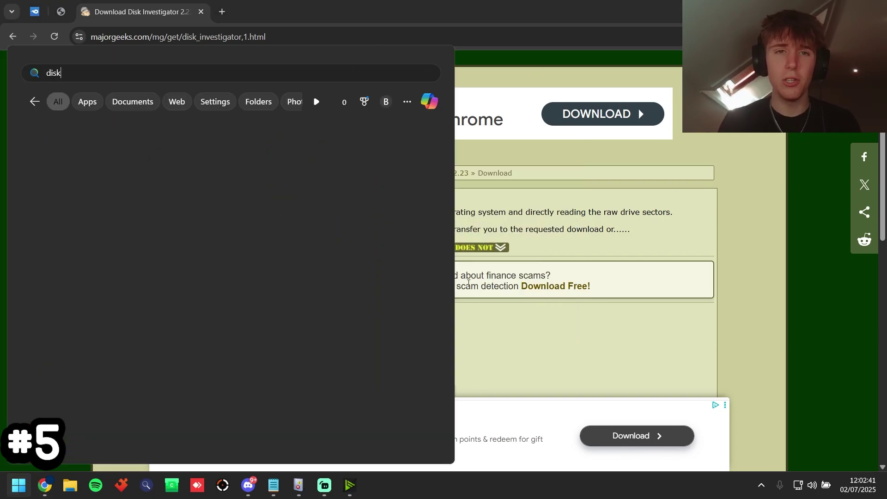
pyautogui.write(' investigator')
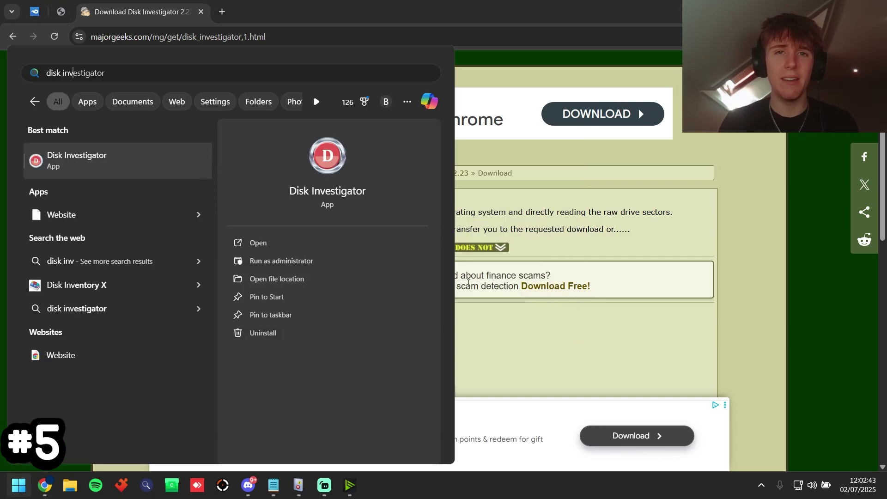
pyautogui.press('Return')
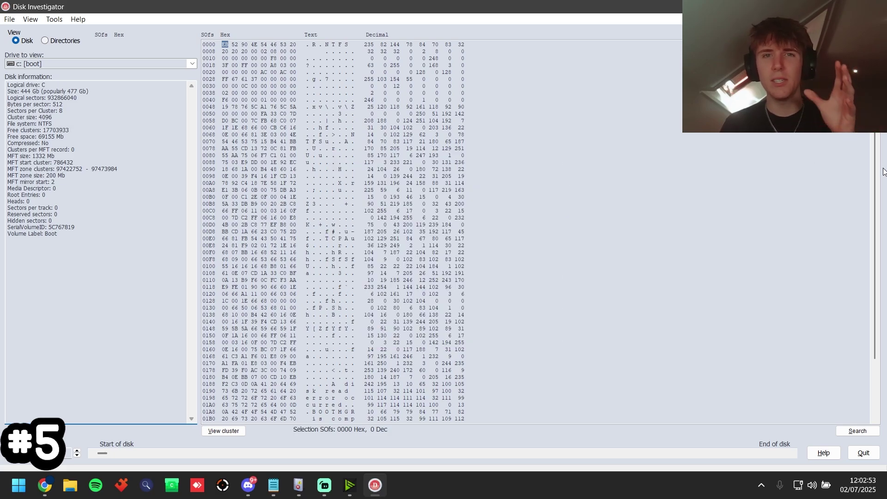
pyautogui.scroll(-3, 857, 283)
pyautogui.scroll(3, 856, 283)
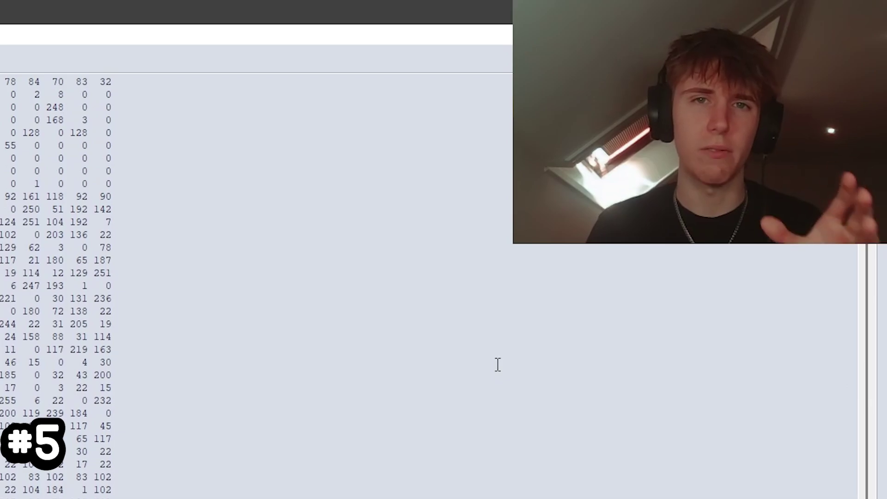
pyautogui.click(857, 430)
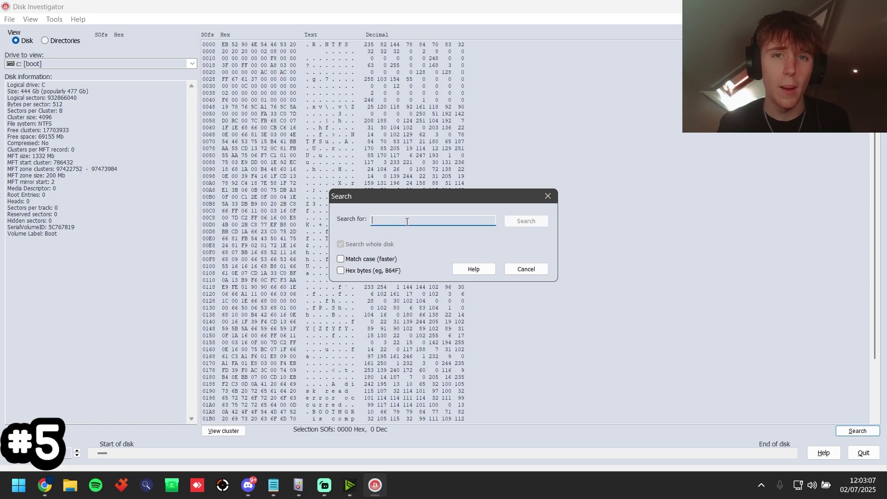
# Step: Search the whole C: drive for 'bypass.fun' and stop the scan at 9 matches
pyautogui.write('bypass.fun')
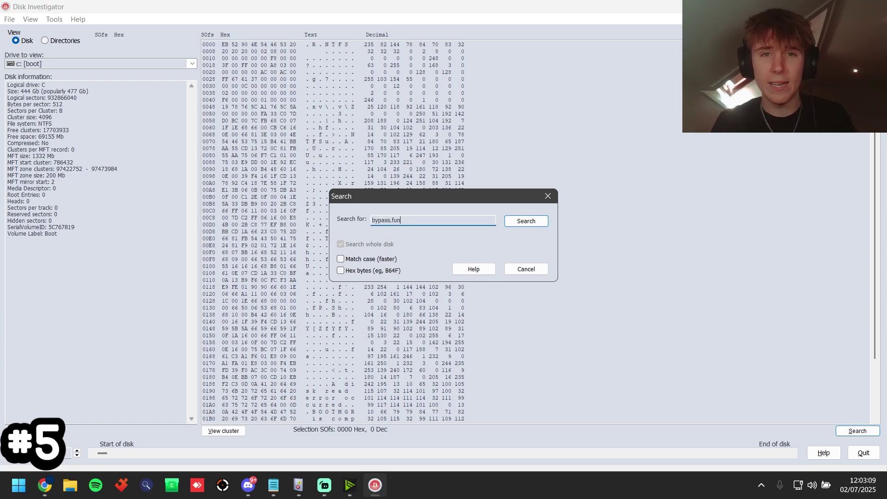
pyautogui.click(528, 221)
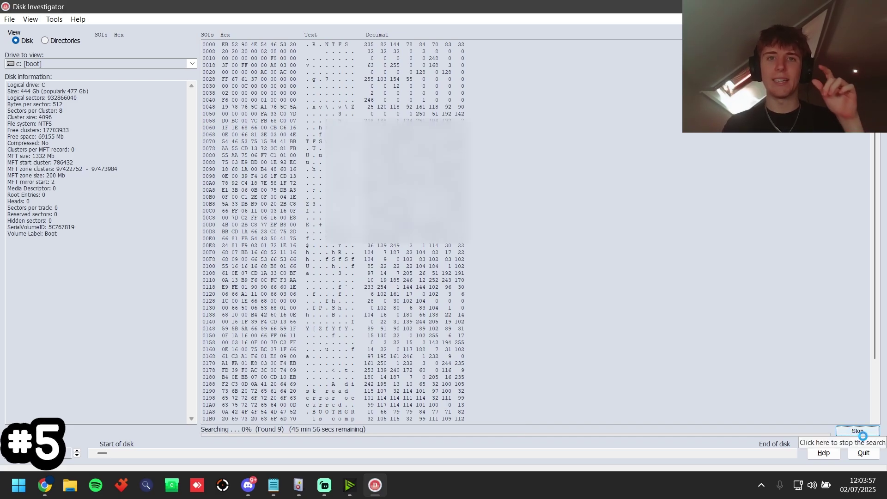
pyautogui.click(857, 431)
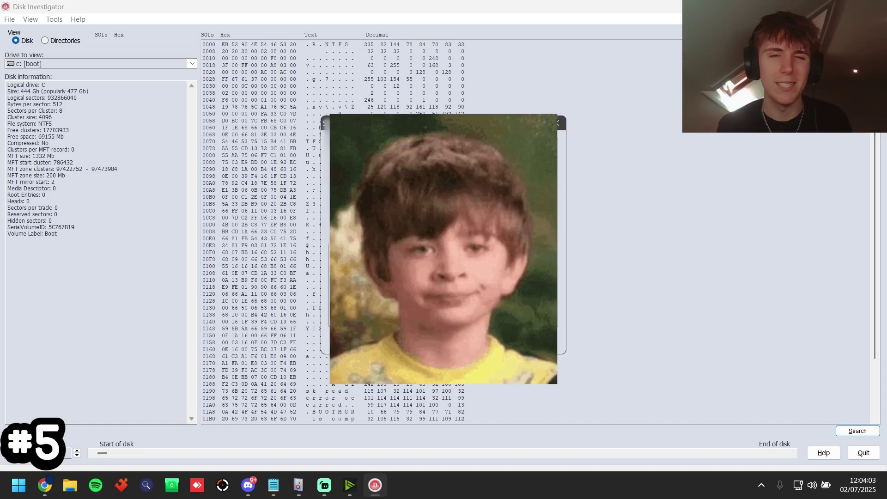
# Step: Open a bypass.fun match to view the raw text of cluster 13743
pyautogui.press('Down')
pyautogui.press('Down')
pyautogui.press('Down')
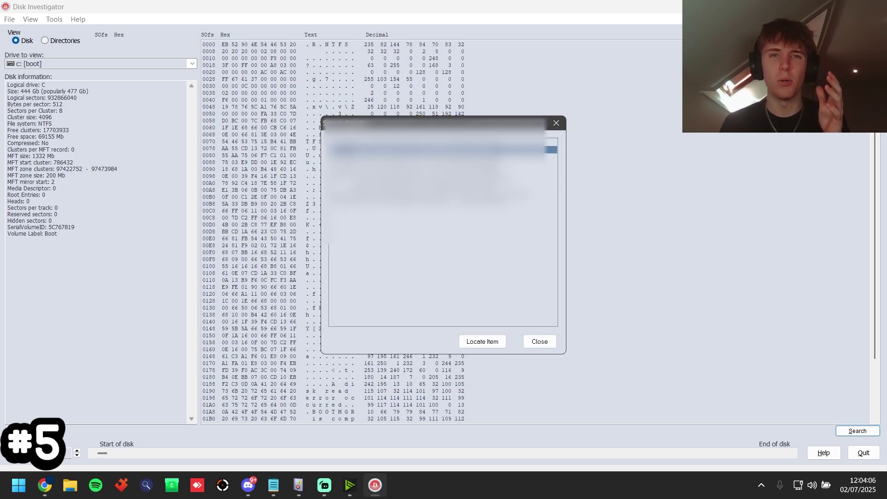
pyautogui.press('Down')
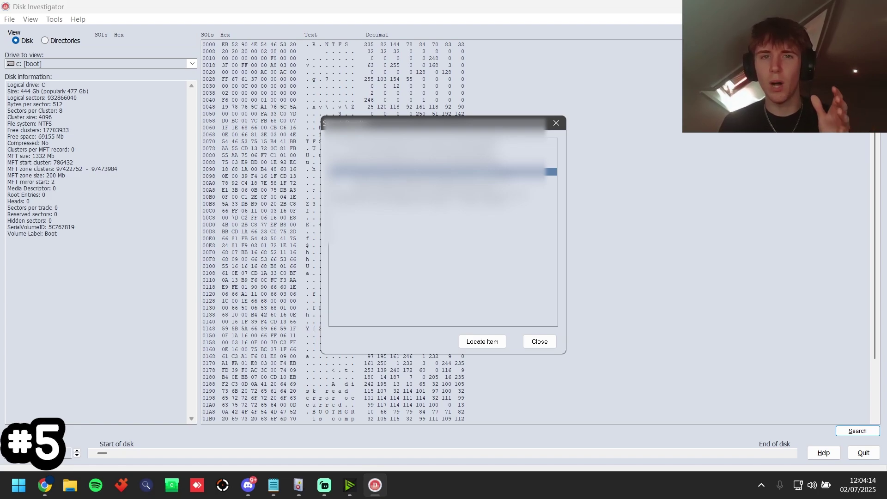
pyautogui.press('Return')
pyautogui.moveTo(311, 323); pyautogui.dragTo(348, 323)
pyautogui.click(351, 189)
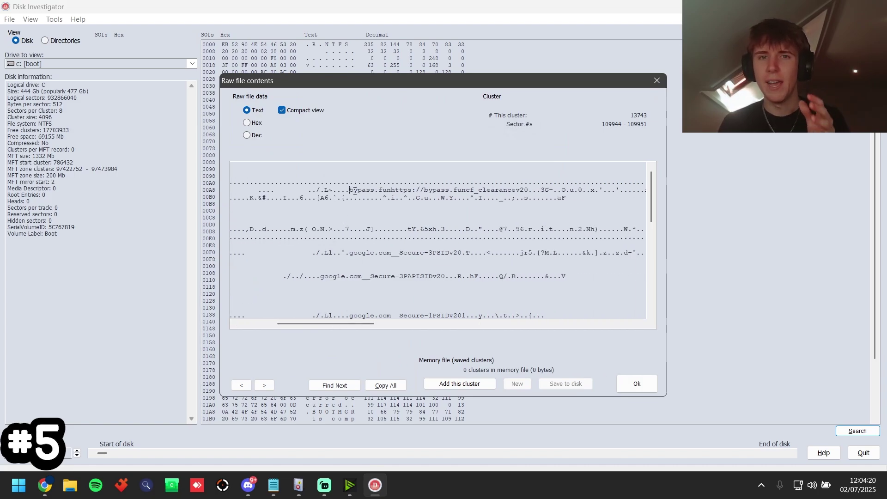
pyautogui.moveTo(393, 190); pyautogui.dragTo(465, 193)
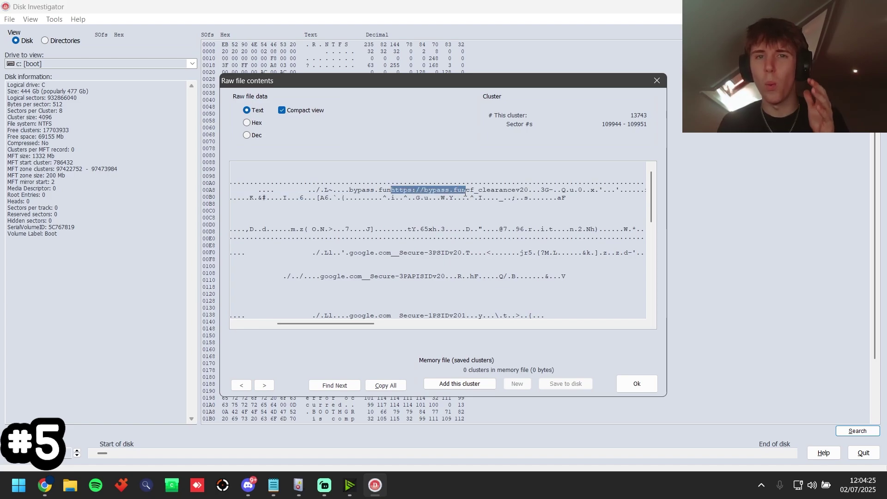
pyautogui.moveTo(393, 193); pyautogui.dragTo(431, 190)
pyautogui.click(428, 188)
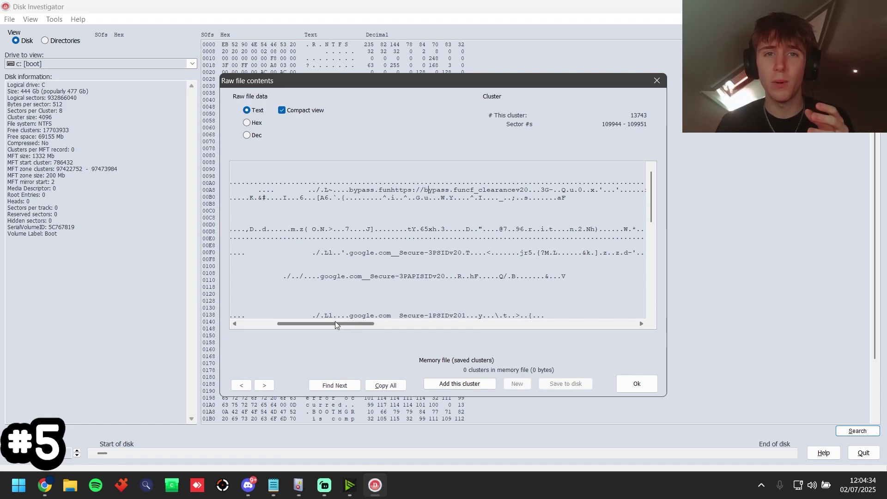
pyautogui.moveTo(334, 320); pyautogui.dragTo(254, 313)
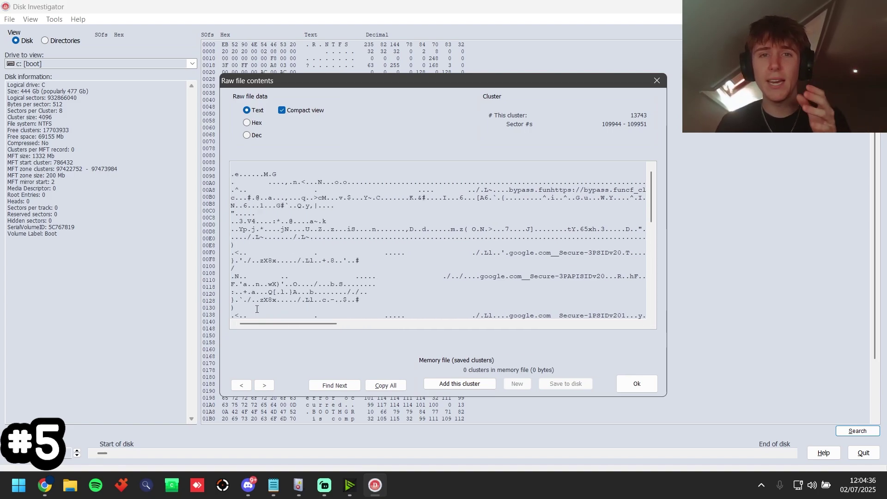
pyautogui.moveTo(651, 208); pyautogui.dragTo(640, 315)
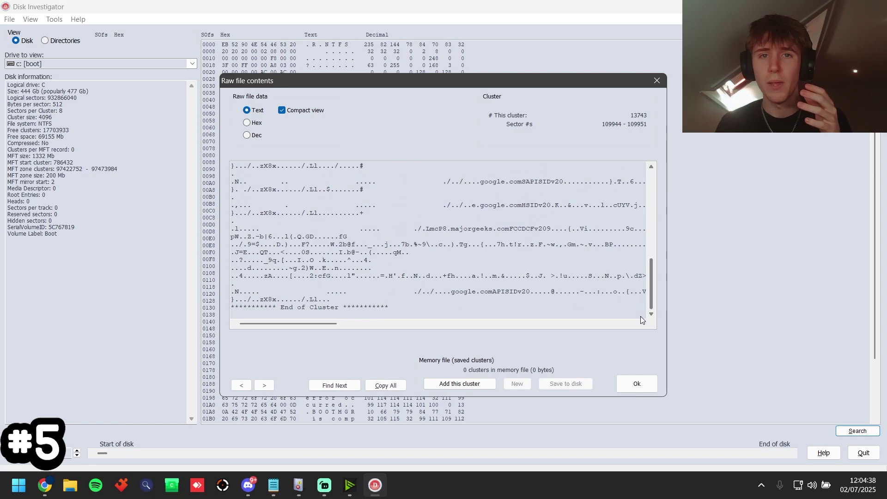
pyautogui.moveTo(289, 307); pyautogui.dragTo(389, 307)
pyautogui.click(389, 307)
# Step: Recheck the ://bypass.fun text, then close the Raw file contents window
pyautogui.moveTo(311, 322); pyautogui.dragTo(348, 318)
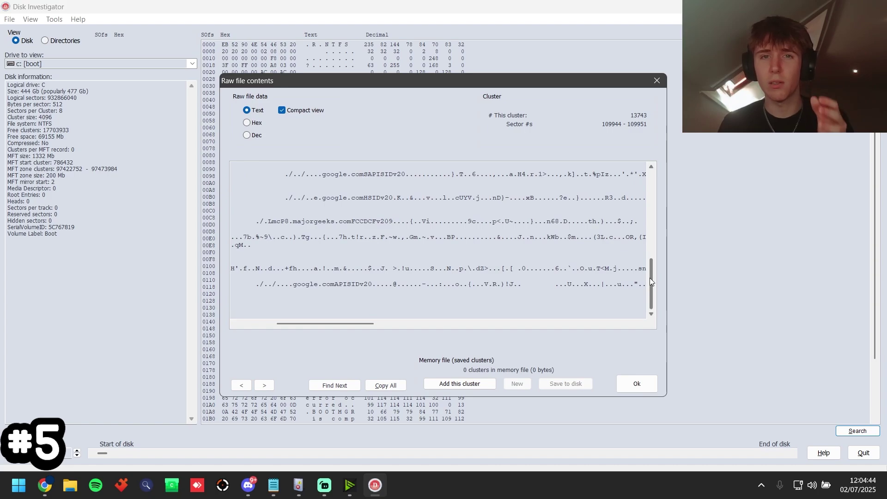
pyautogui.moveTo(650, 278); pyautogui.dragTo(653, 184)
pyautogui.moveTo(418, 187); pyautogui.dragTo(472, 187)
pyautogui.click(472, 187)
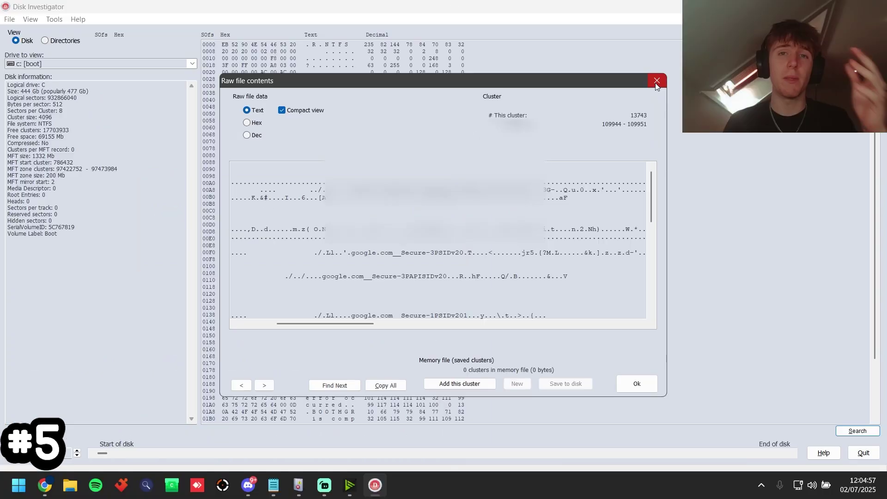
pyautogui.click(465, 147)
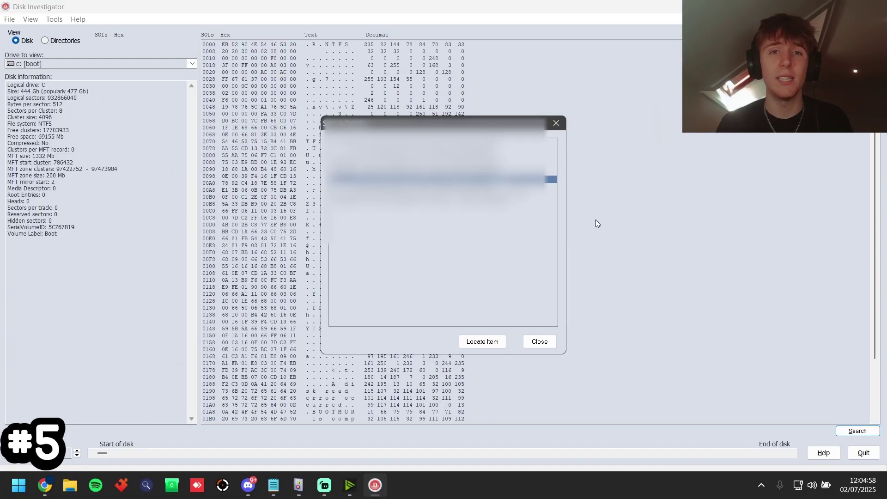
# Step: Close the matches list and run a new whole-disk search for 'invoke-expression'
pyautogui.click(539, 341)
pyautogui.click(857, 431)
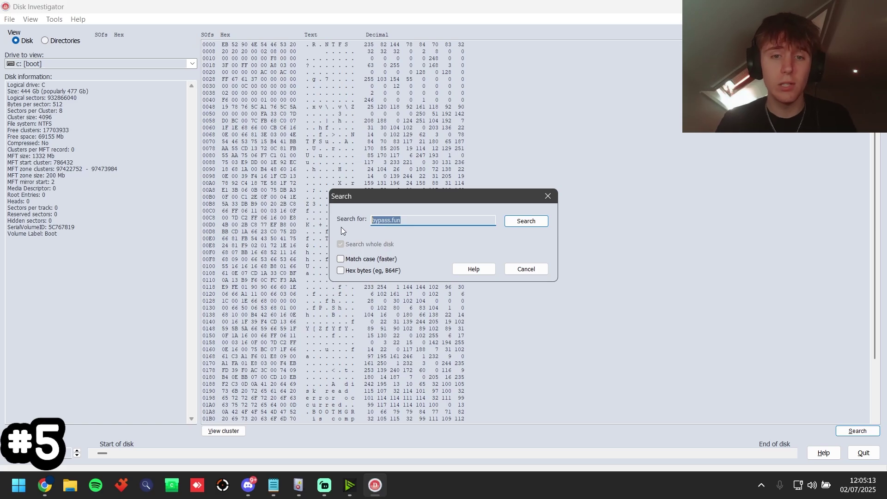
pyautogui.write('invoke-websr')
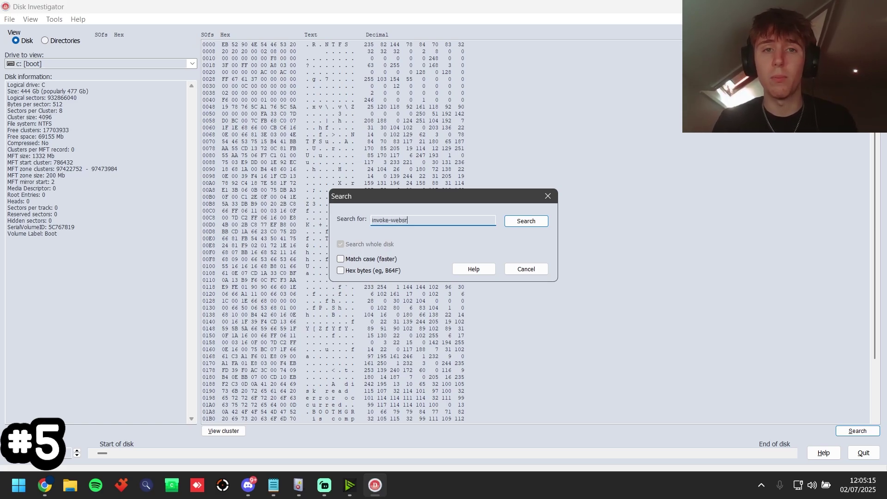
pyautogui.press('BackSpace')
pyautogui.press('BackSpace')
pyautogui.write('expression')
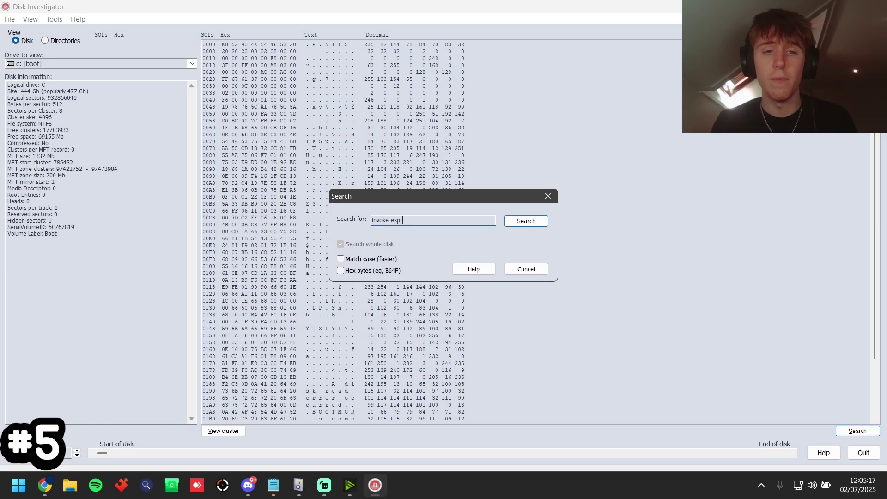
pyautogui.click(534, 221)
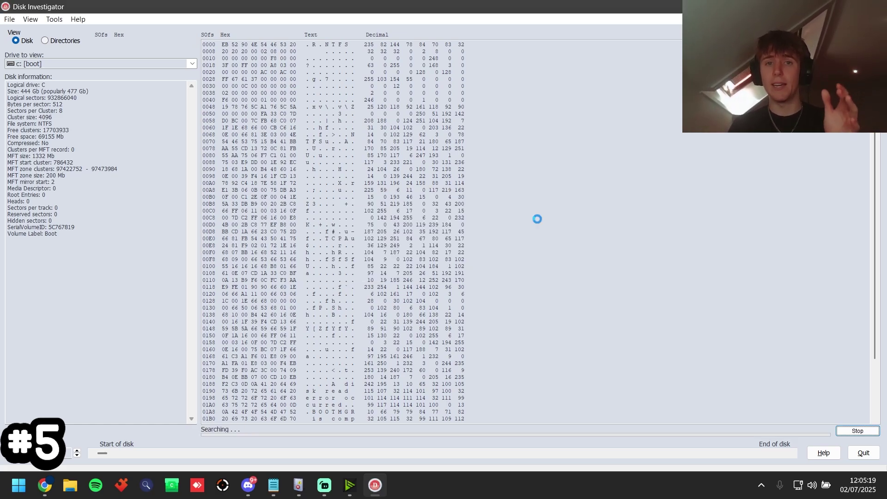
# Step: Stop the invoke-expression search and scroll through its 2 hits
pyautogui.click(857, 430)
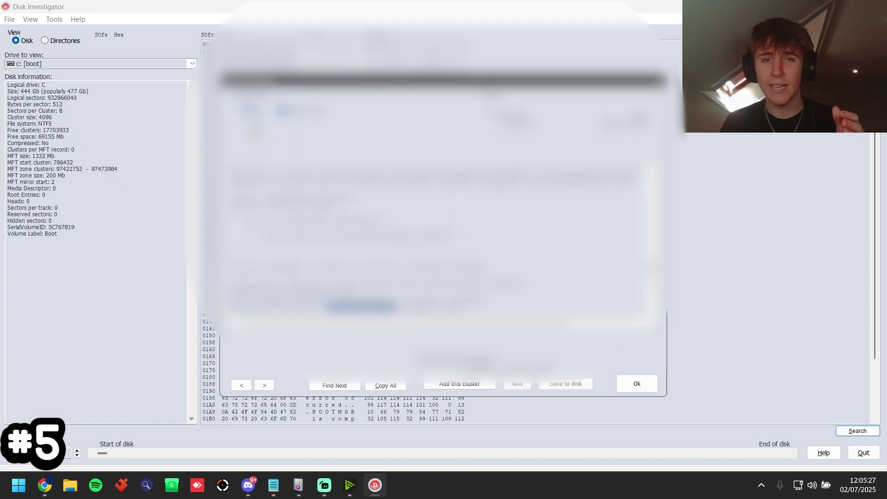
pyautogui.scroll(-3, 439, 241)
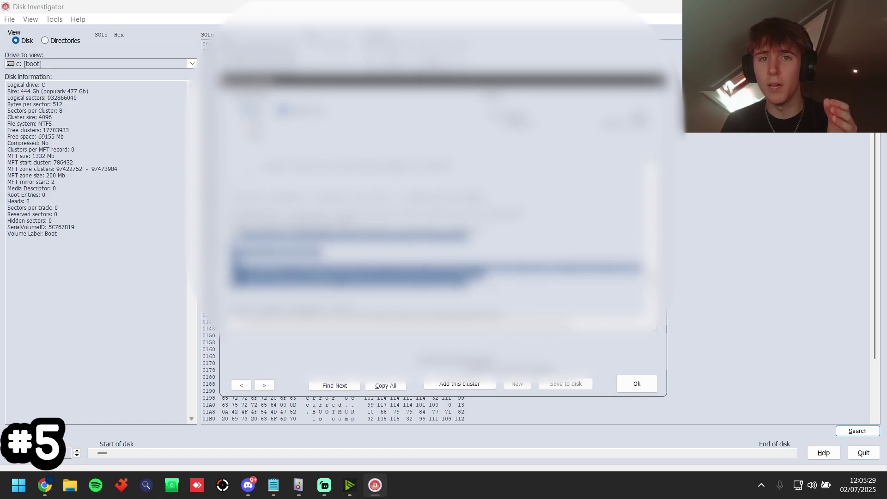
pyautogui.scroll(1, 439, 240)
pyautogui.scroll(4, 439, 240)
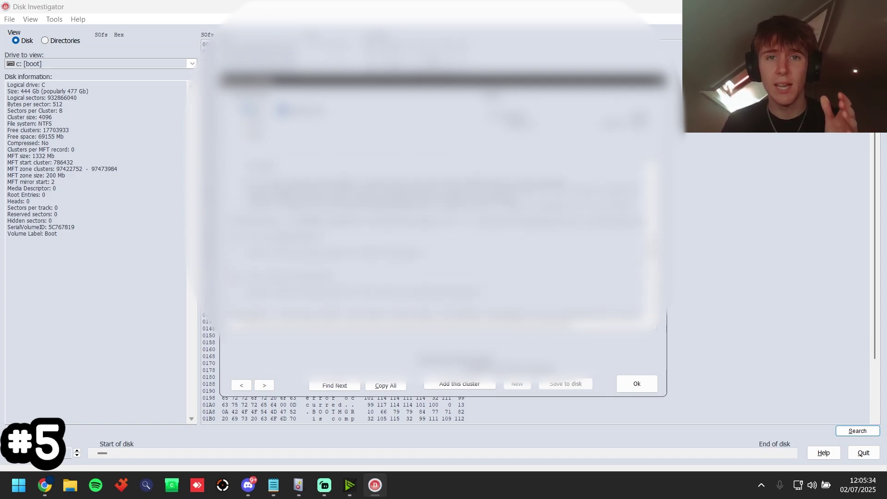
pyautogui.scroll(3, 439, 240)
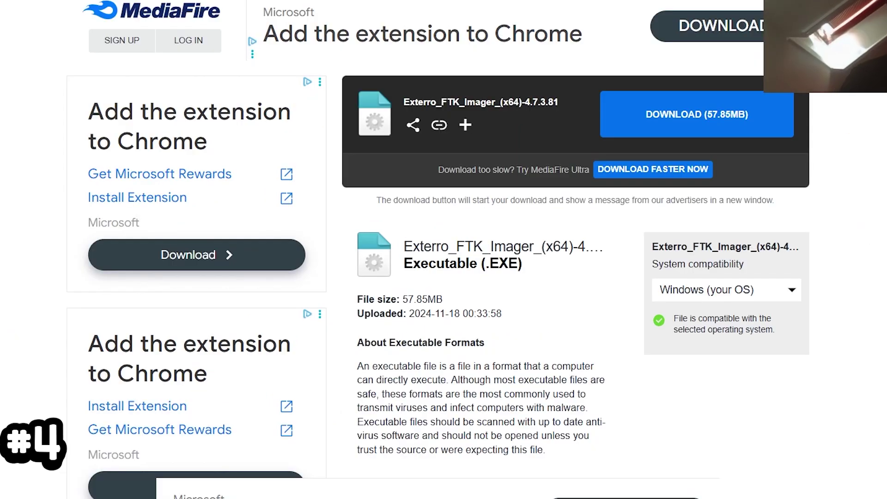
# Step: Download and save the FTK Imager installer from MediaFire, then cancel its InstallShield setup
pyautogui.click(679, 113)
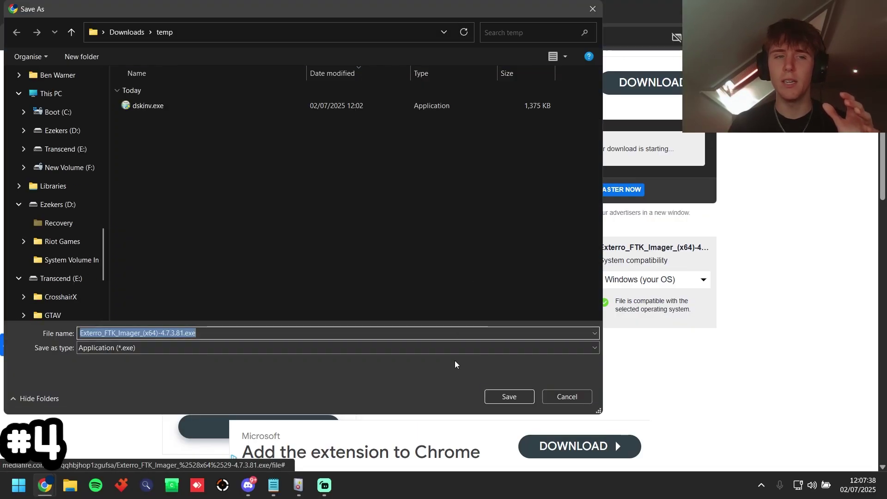
pyautogui.click(509, 396)
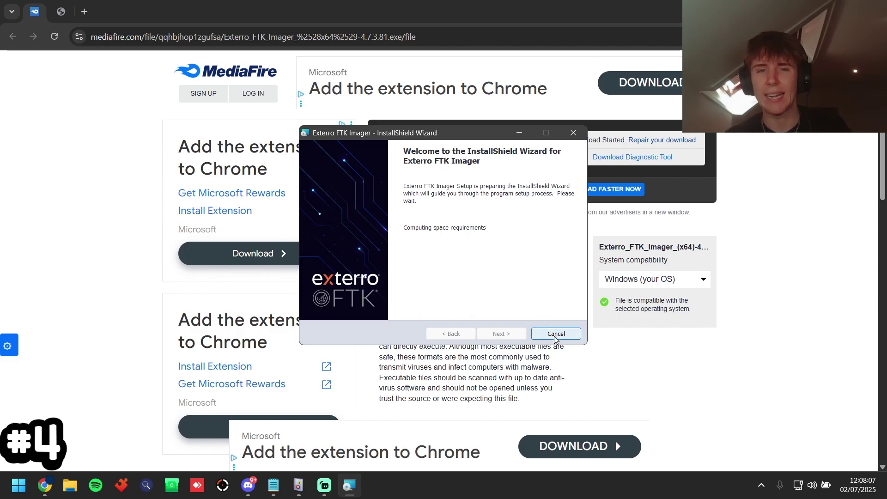
pyautogui.click(555, 337)
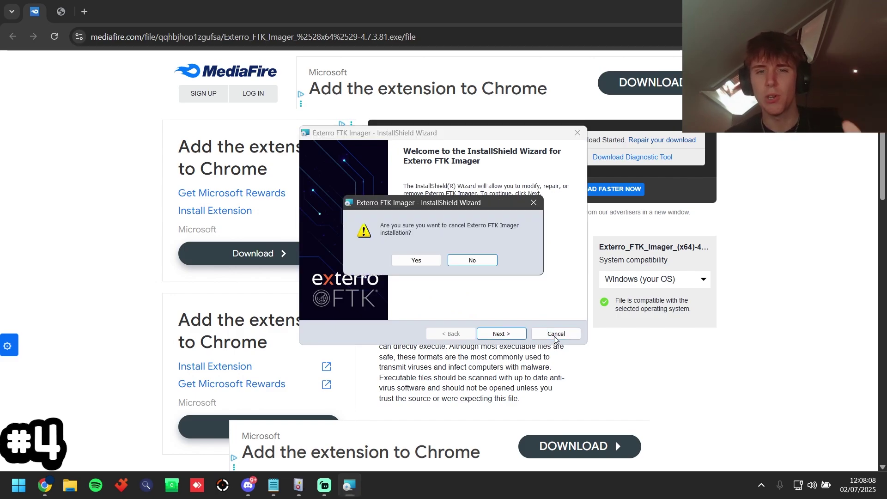
pyautogui.click(417, 262)
pyautogui.click(508, 335)
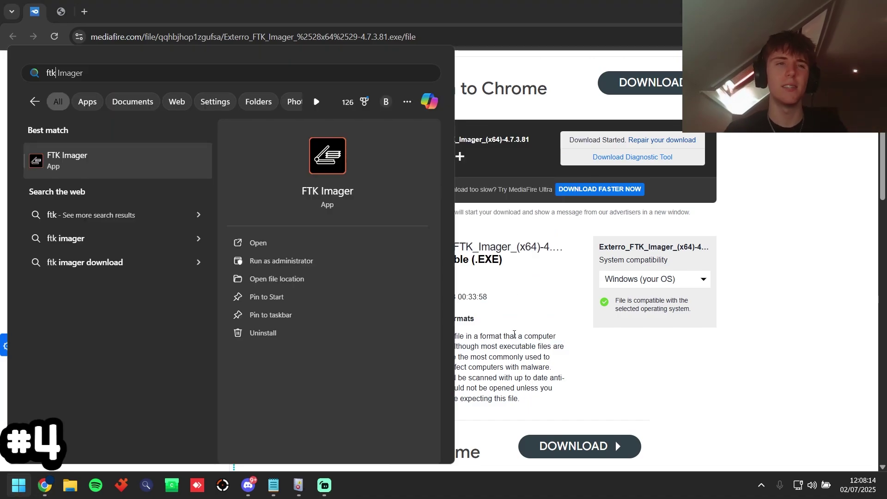
# Step: Launch FTK Imager and capture memory to memdump.mem in the Downloads\temp folder
pyautogui.press('Return')
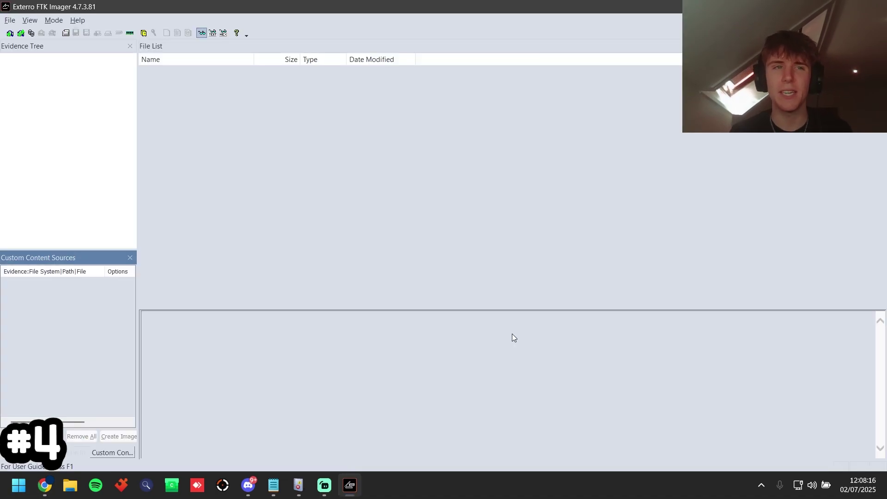
pyautogui.click(9, 25)
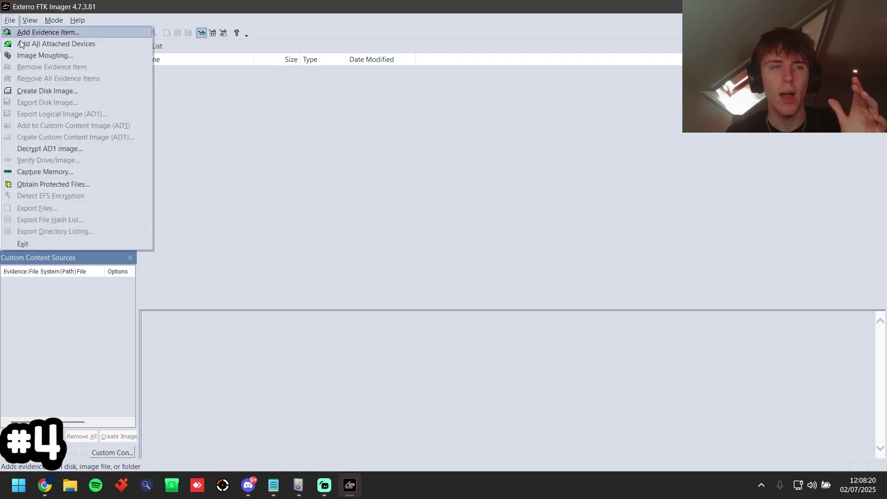
pyautogui.click(54, 169)
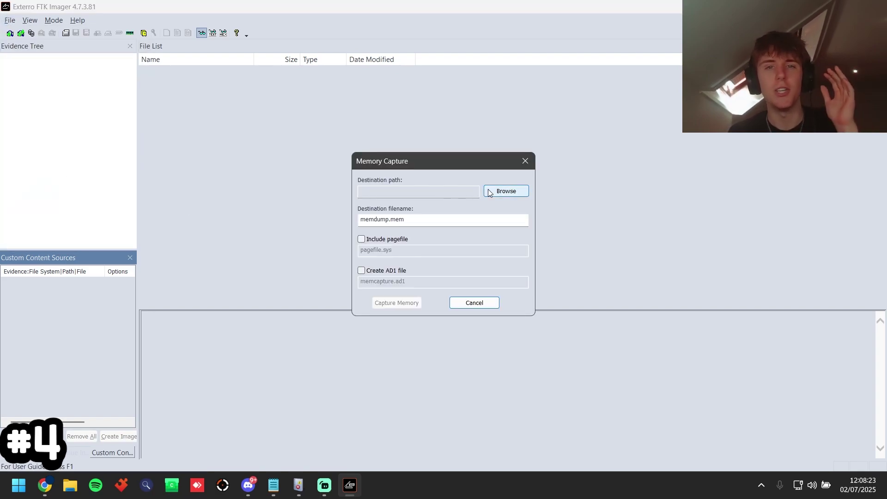
pyautogui.click(506, 191)
pyautogui.doubleClick(411, 215)
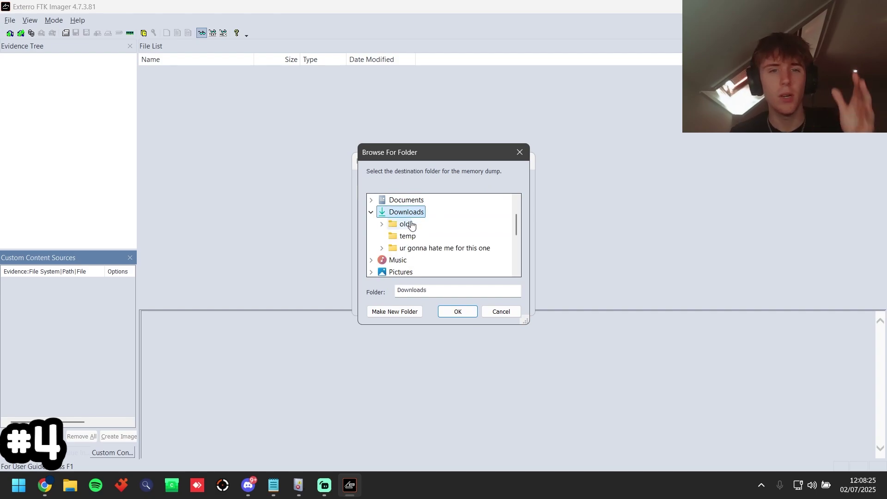
pyautogui.click(407, 238)
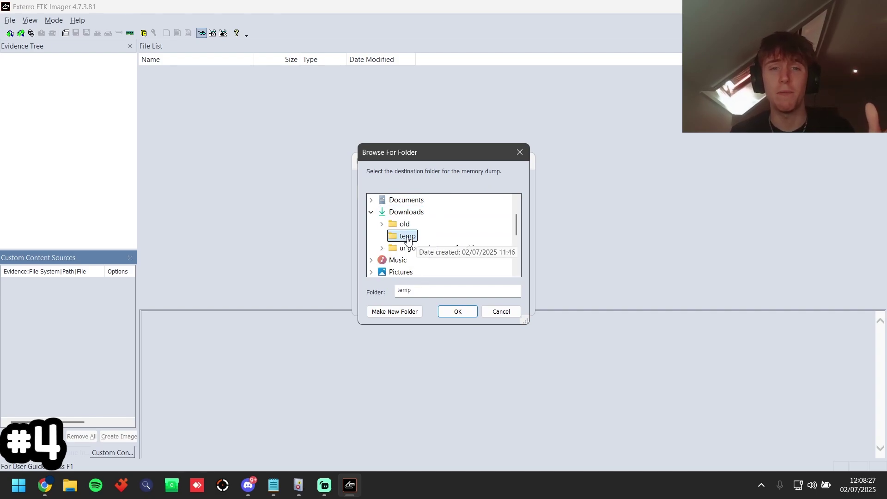
pyautogui.click(452, 310)
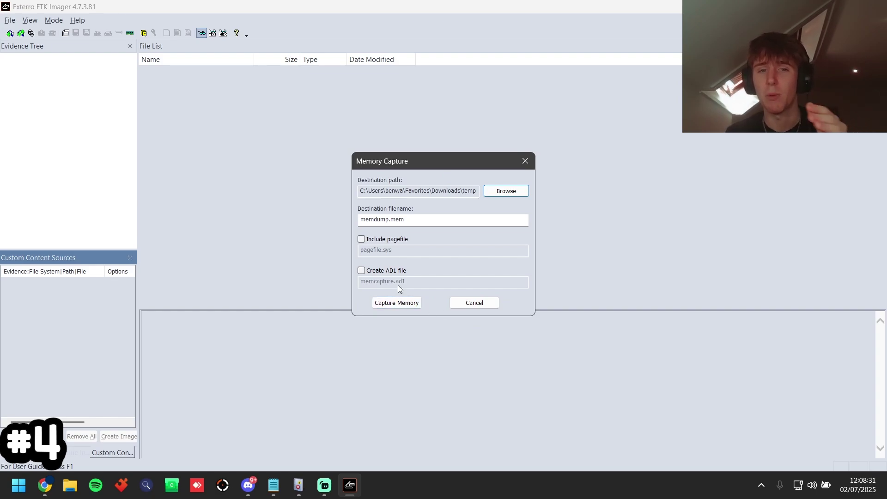
pyautogui.click(395, 302)
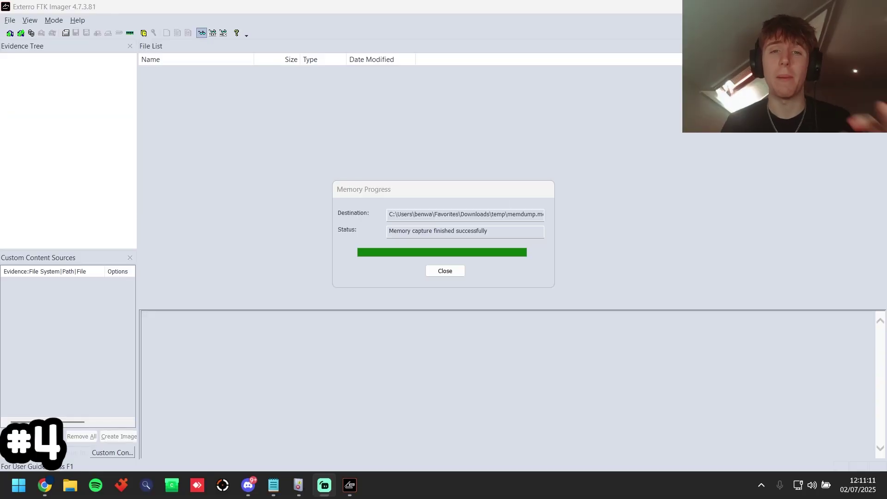
# Step: Watch GPU 1 load in Task Manager during the capture, then close the finished progress window
pyautogui.hotkey('ctrl', 'shift', 'Escape')
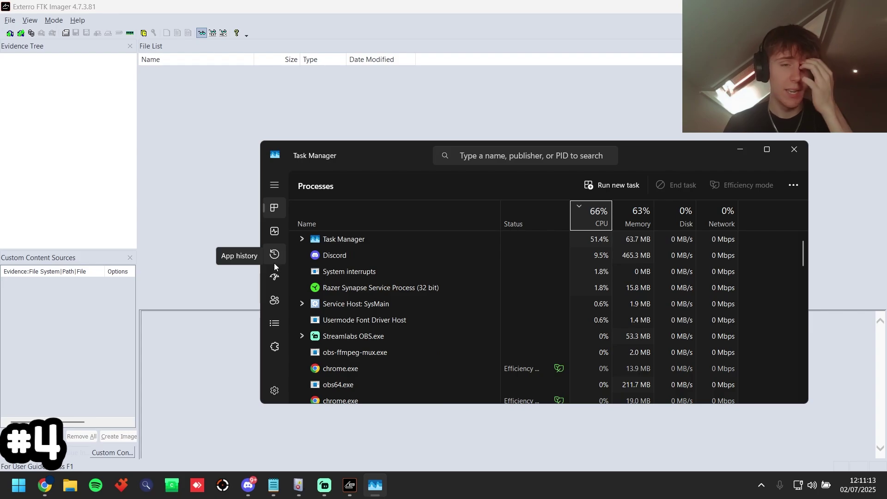
pyautogui.click(274, 231)
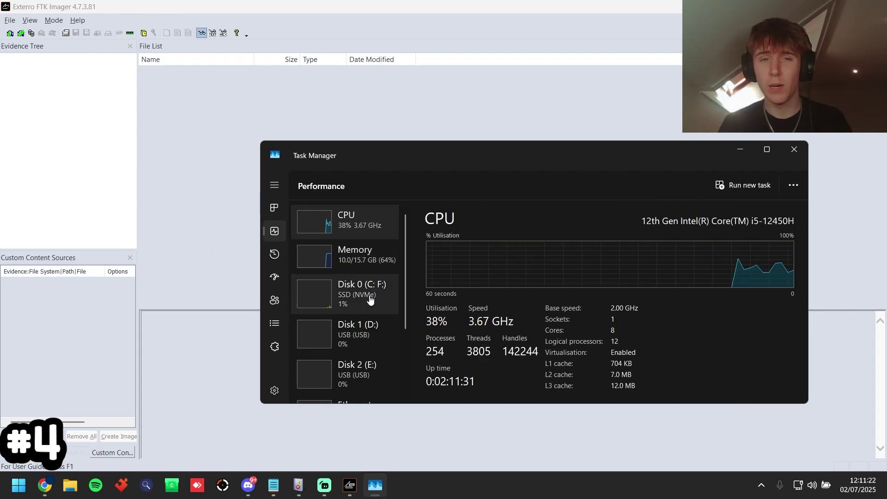
pyautogui.scroll(-3, 369, 299)
pyautogui.click(365, 381)
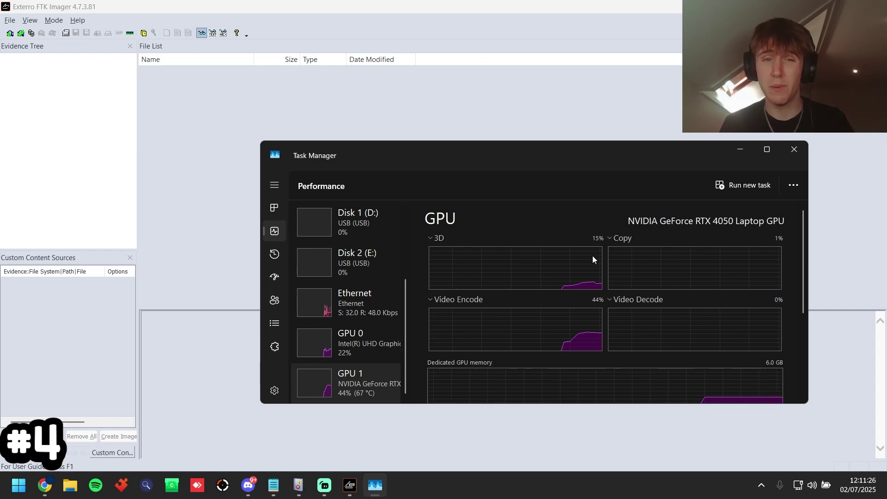
pyautogui.click(795, 151)
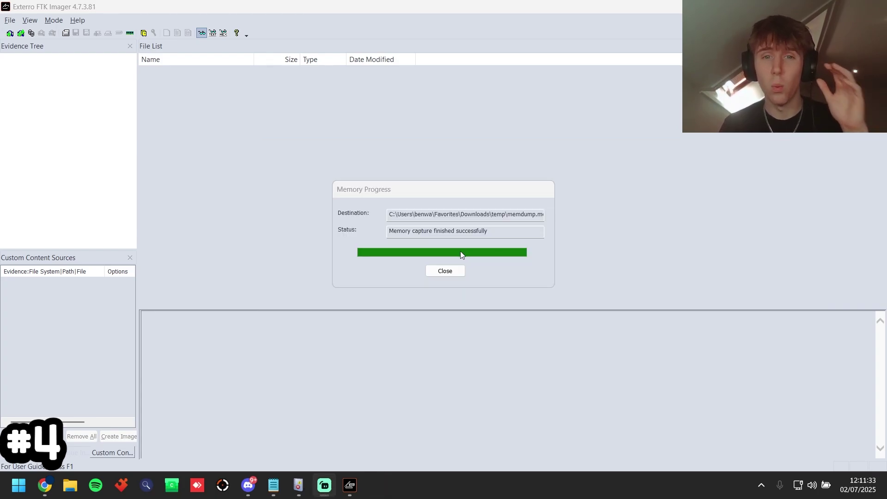
pyautogui.click(446, 271)
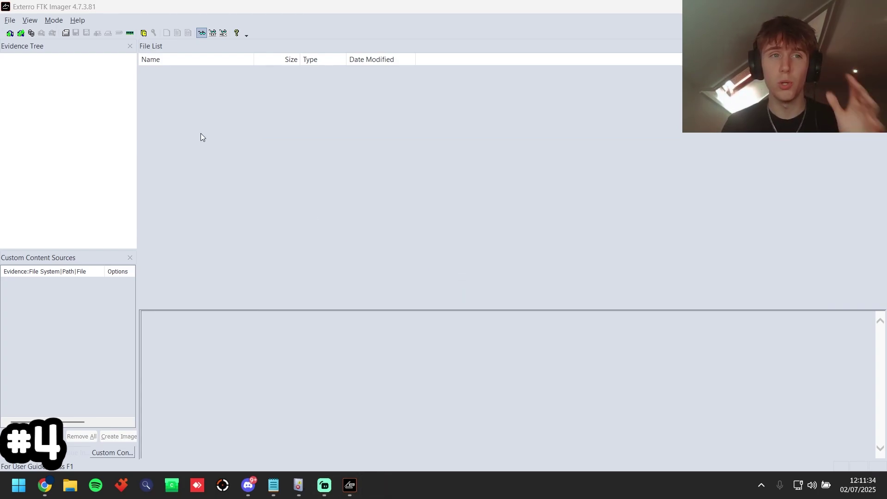
# Step: Add Downloads\temp\memdump.mem to FTK Imager as an Image File evidence item
pyautogui.click(9, 21)
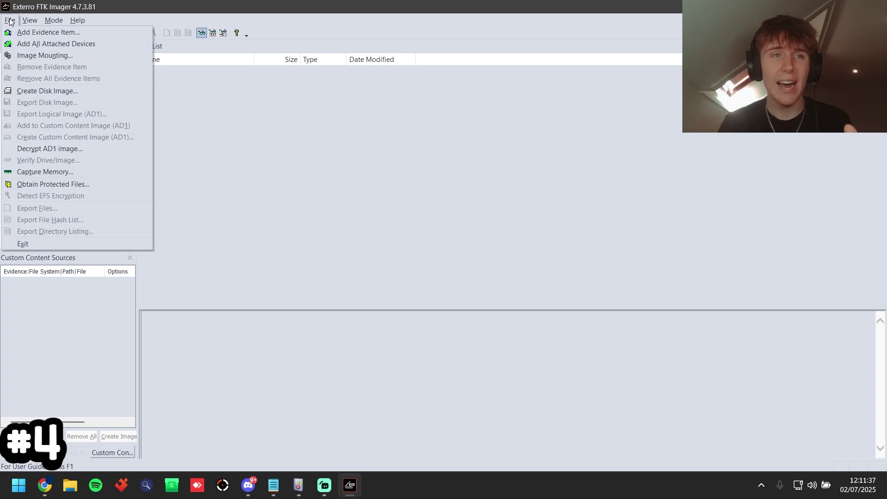
pyautogui.click(46, 32)
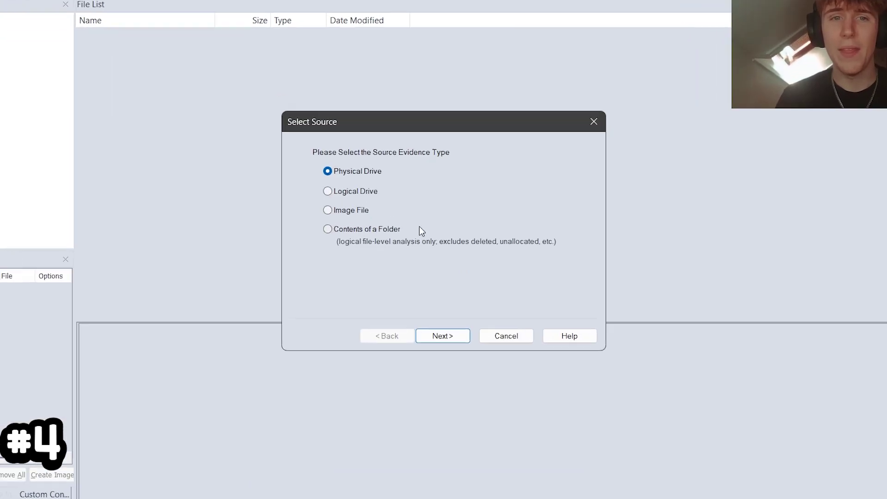
pyautogui.click(270, 191)
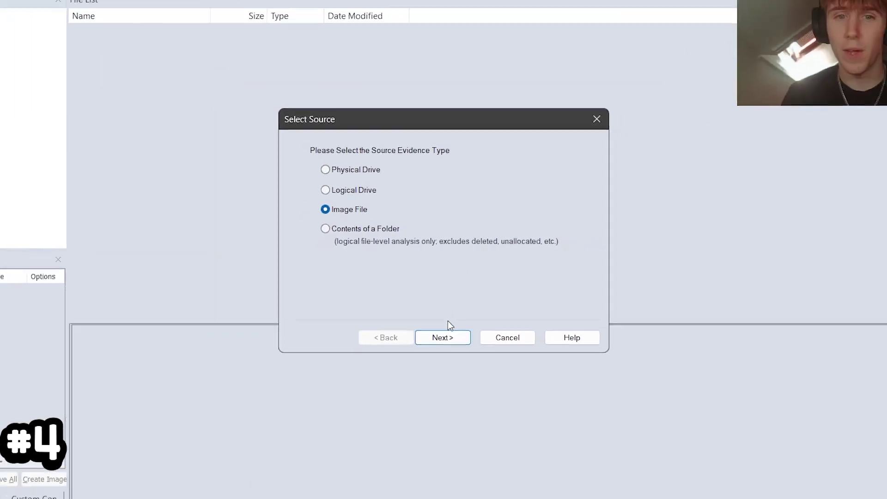
pyautogui.click(442, 380)
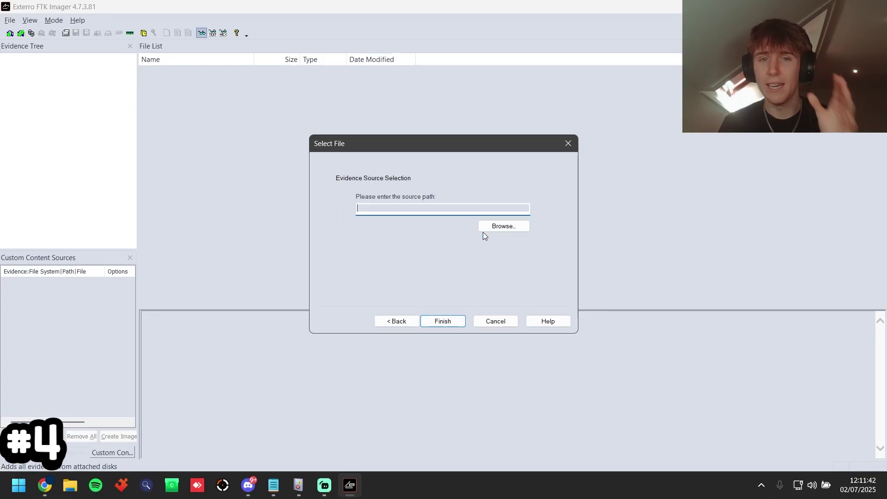
pyautogui.click(494, 227)
pyautogui.scroll(5, 318, 231)
pyautogui.scroll(-10, 332, 259)
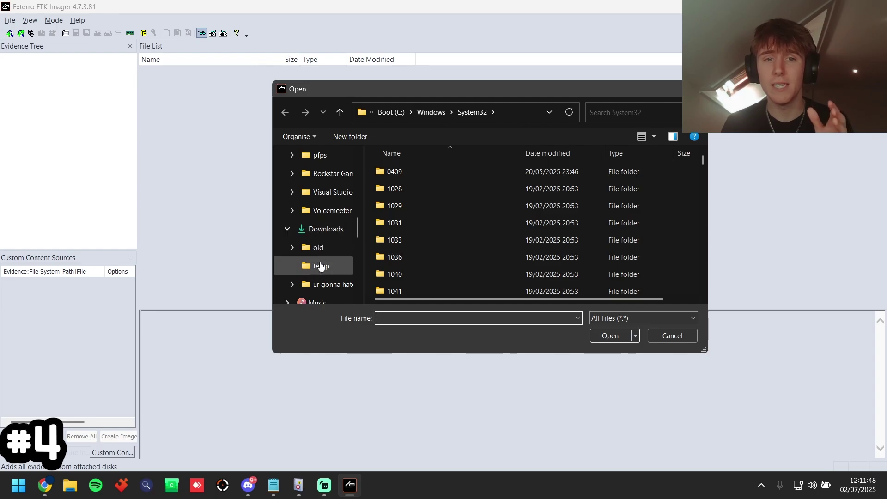
pyautogui.click(319, 265)
pyautogui.click(415, 190)
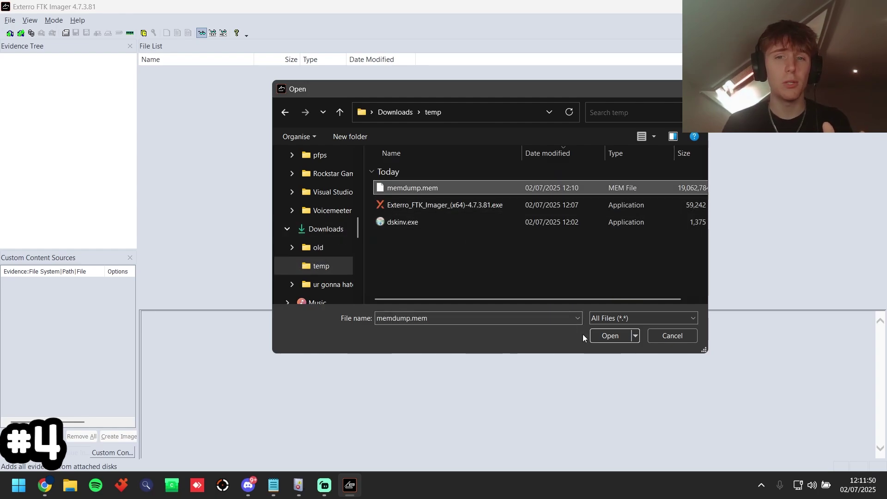
pyautogui.click(600, 335)
pyautogui.click(447, 321)
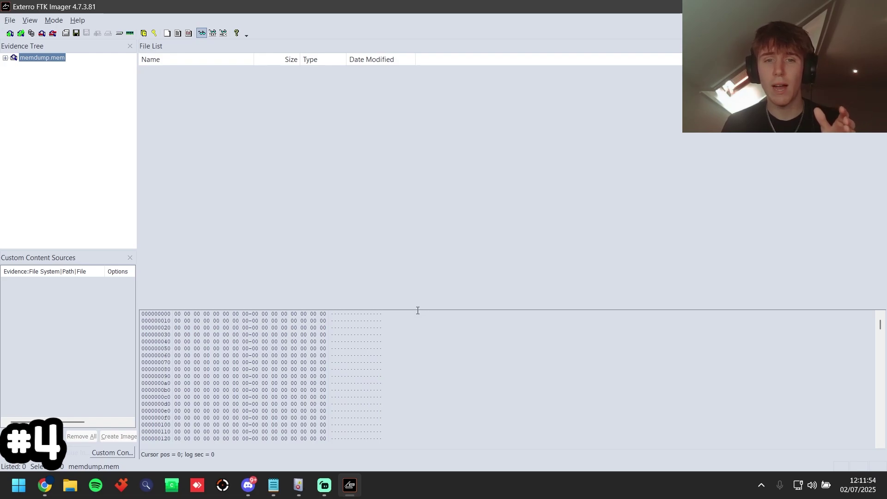
# Step: Enlarge the hex view and search memdump.mem for the text 'Invoke-Expression'
pyautogui.moveTo(419, 310); pyautogui.dragTo(403, 83)
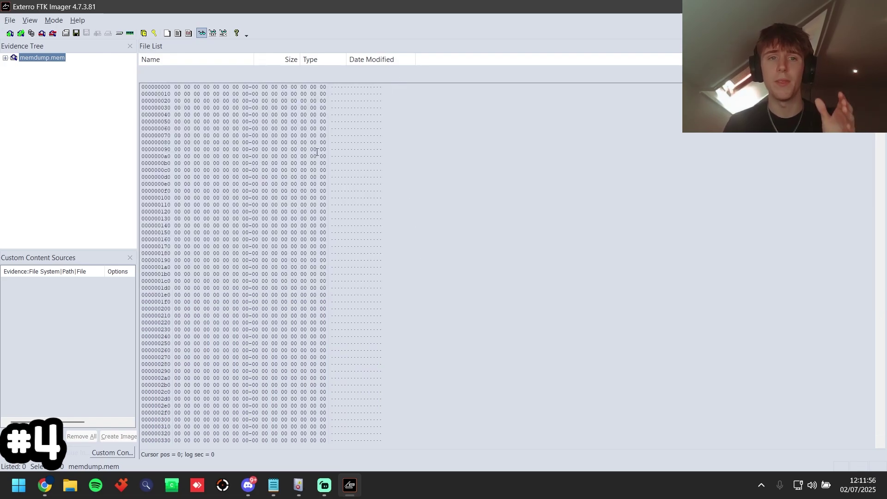
pyautogui.moveTo(882, 92); pyautogui.dragTo(252, 184)
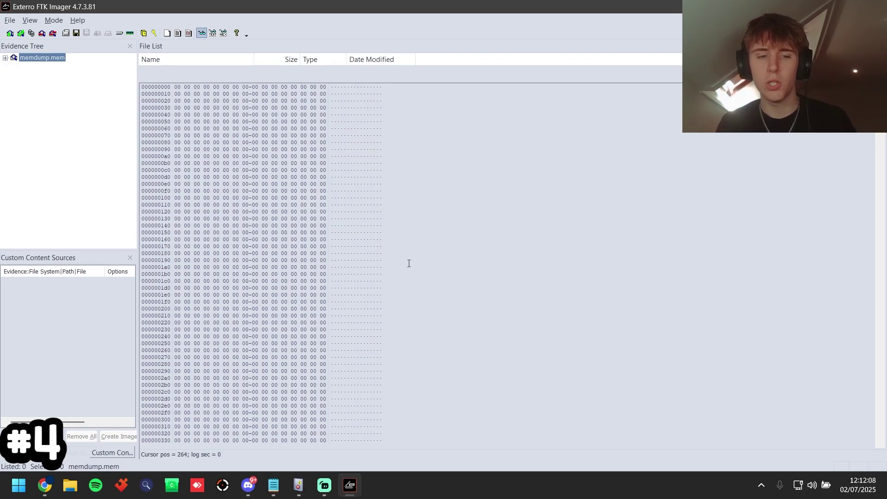
pyautogui.hotkey('ctrl', 'f')
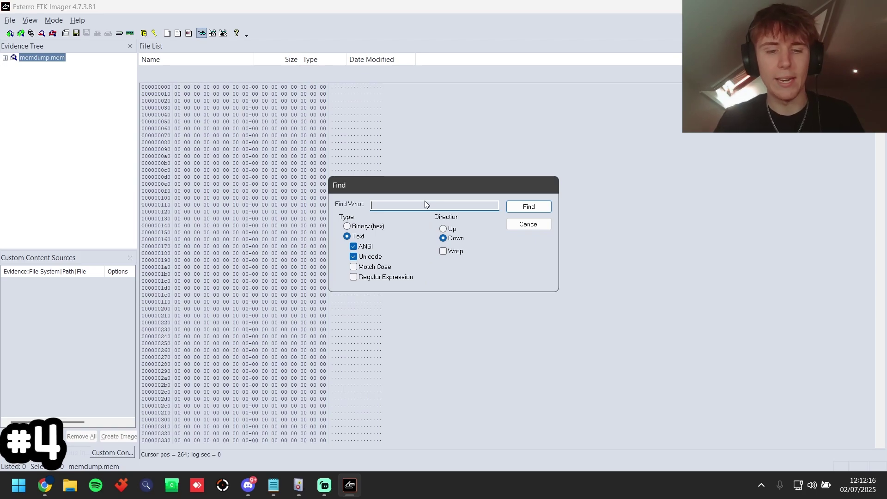
pyautogui.write('Invoke-Expression')
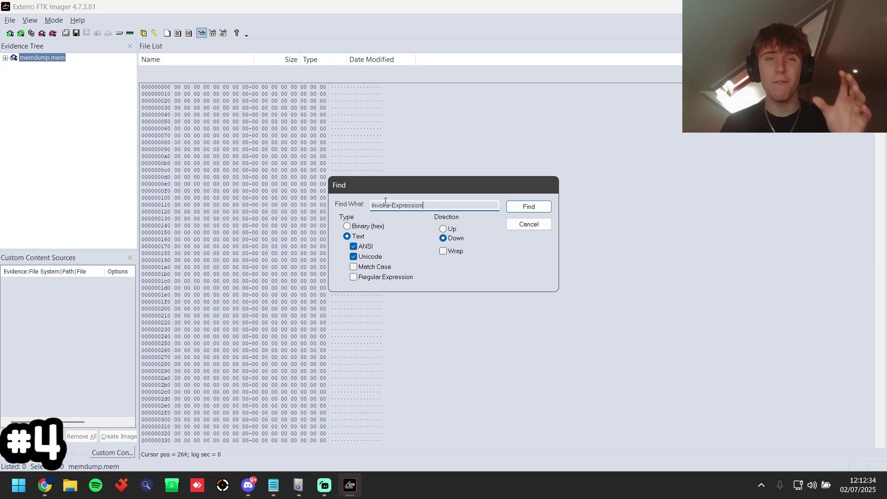
pyautogui.moveTo(391, 205); pyautogui.dragTo(396, 205)
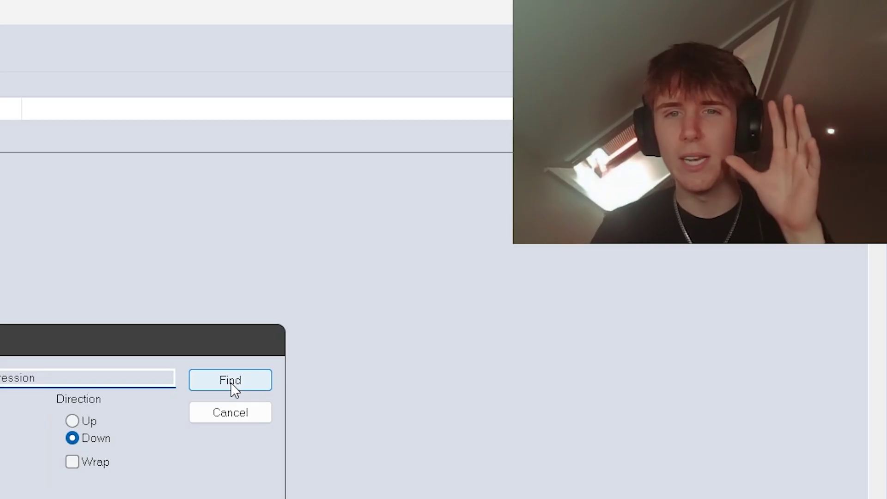
pyautogui.click(231, 382)
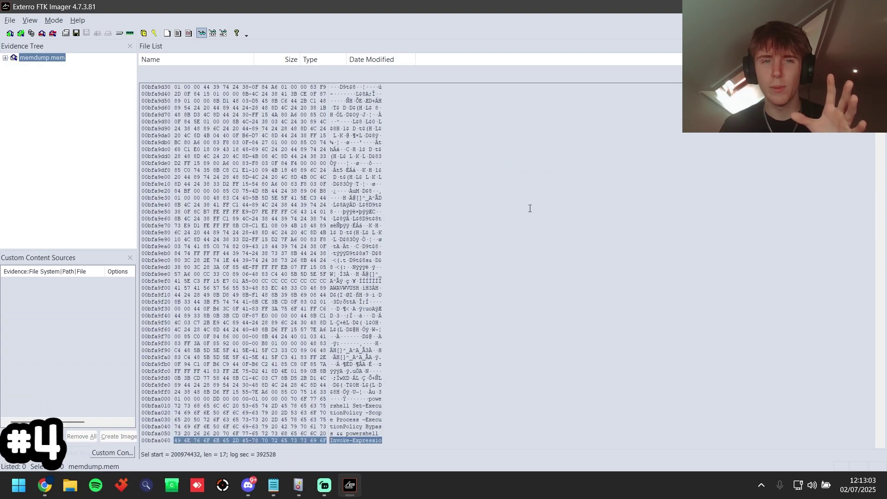
# Step: Step through further Invoke-Expression matches with Find and F3, reviewing the nearby PowerShell commands
pyautogui.scroll(-4, 377, 280)
pyautogui.scroll(-1, 351, 287)
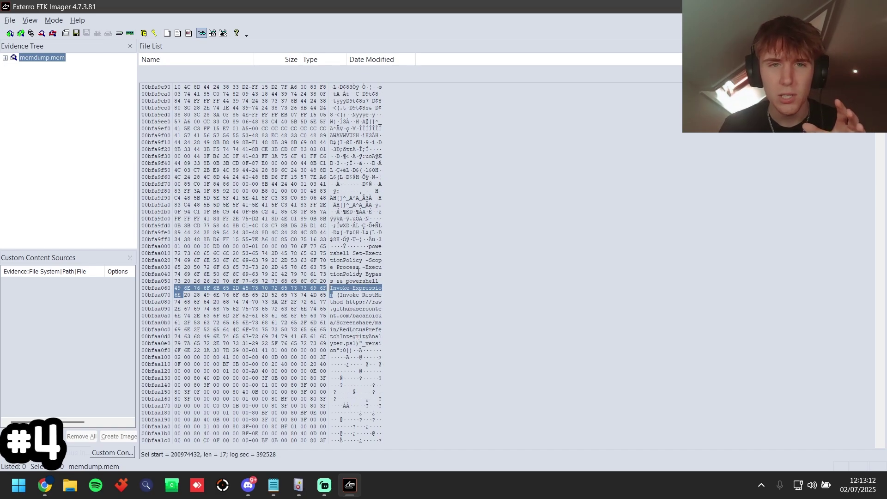
pyautogui.scroll(4, 358, 272)
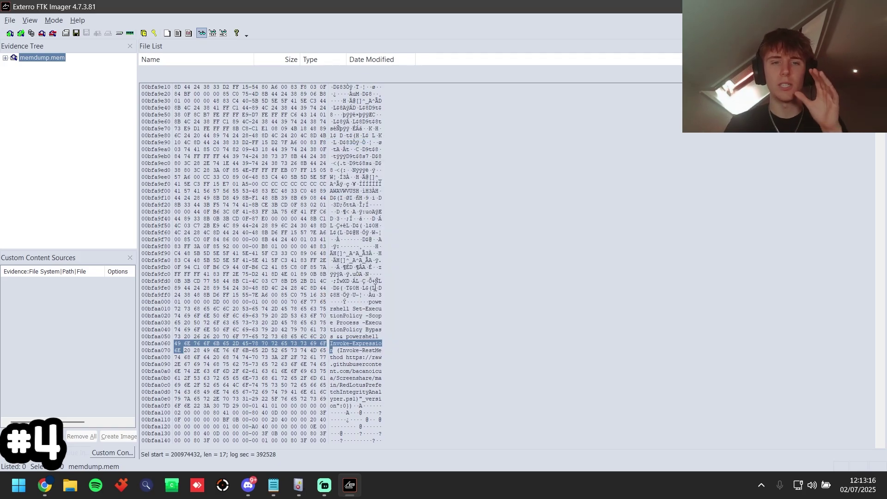
pyautogui.hotkey('ctrl', 'f')
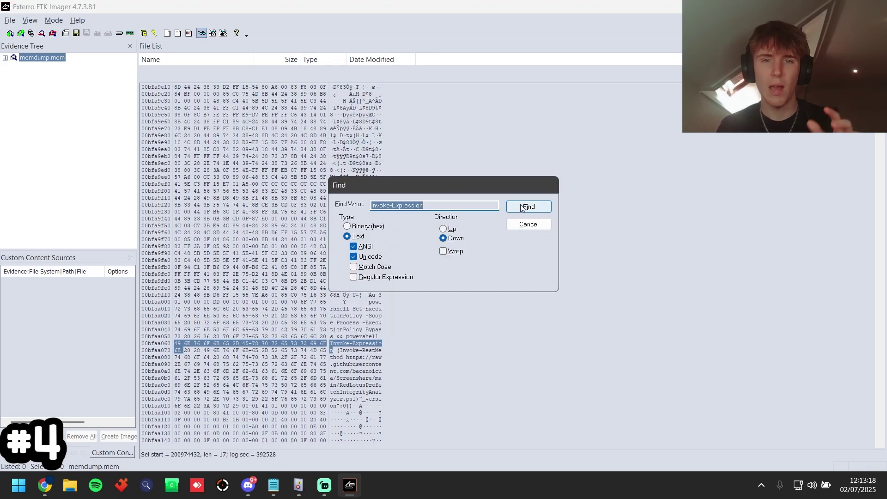
pyautogui.press('Return')
pyautogui.scroll(-2, 357, 264)
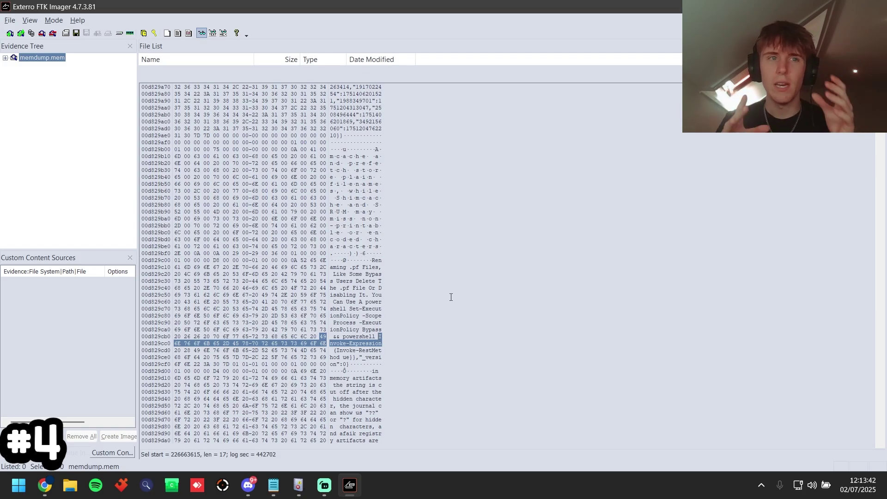
pyautogui.hotkey('ctrl', 'f')
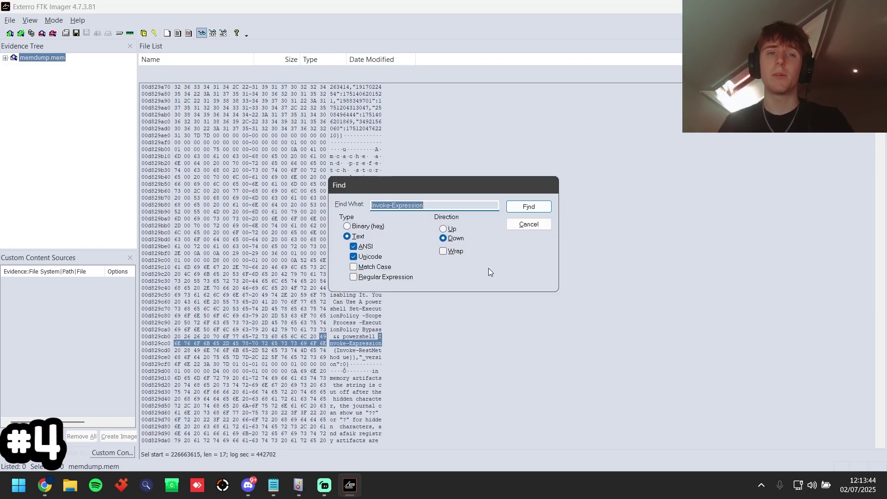
pyautogui.click(519, 219)
pyautogui.press('F3')
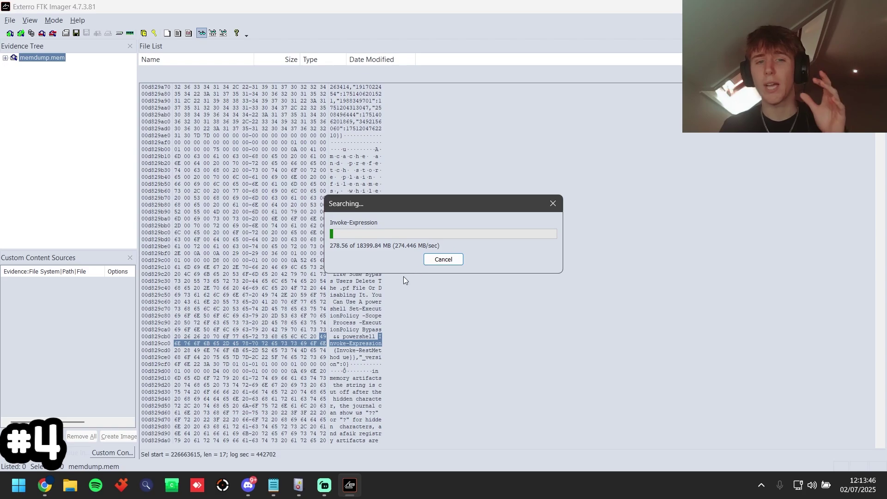
pyautogui.scroll(-3, 387, 282)
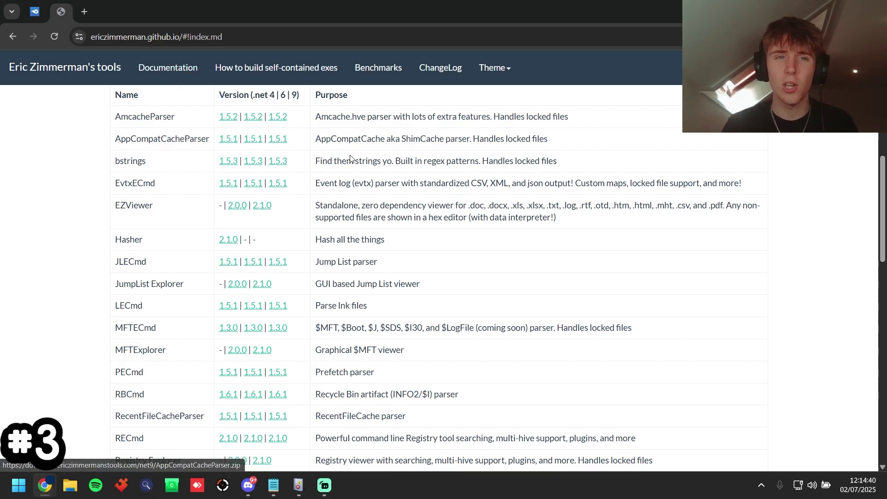
# Step: Download and save the JumpList Explorer 2.1.0 archive from Eric Zimmerman's tools page
pyautogui.click(194, 36)
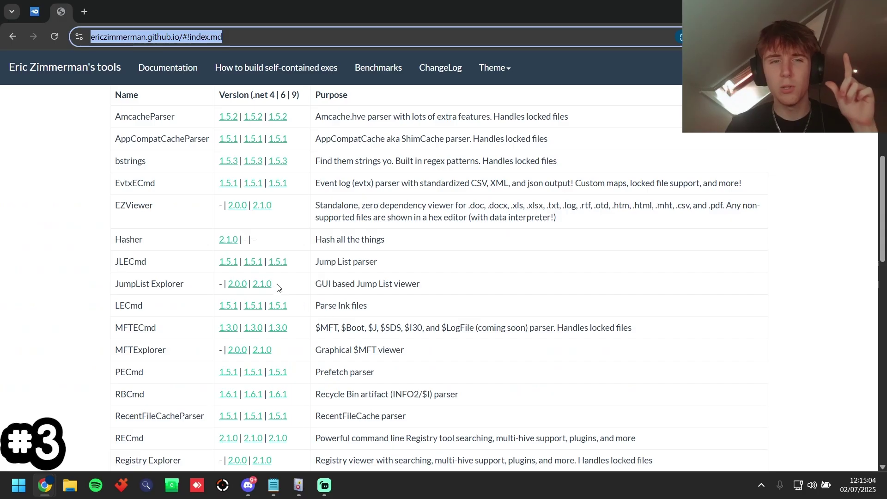
pyautogui.click(264, 283)
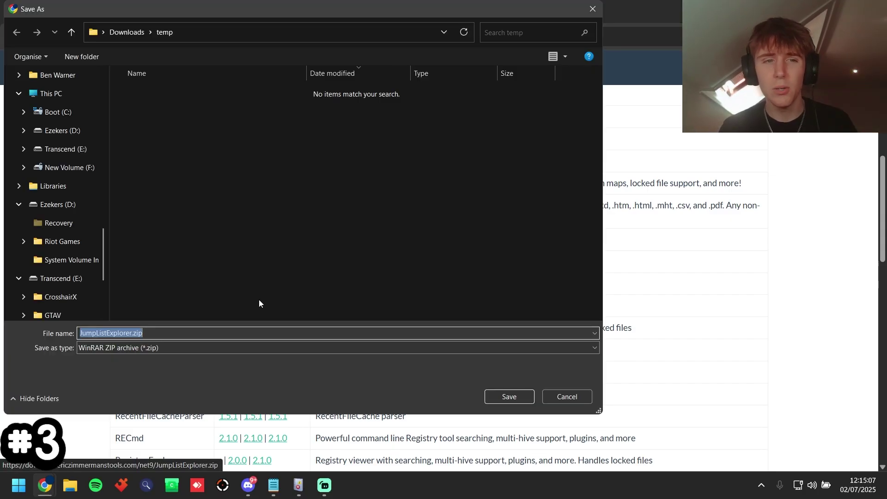
pyautogui.click(509, 397)
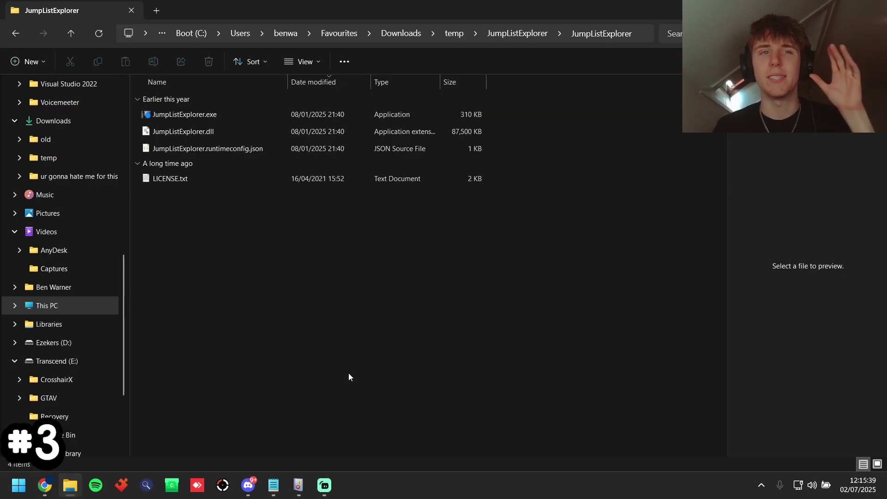
# Step: Run JumpListExplorer.exe from the extracted JumpListExplorer folder
pyautogui.click(214, 114)
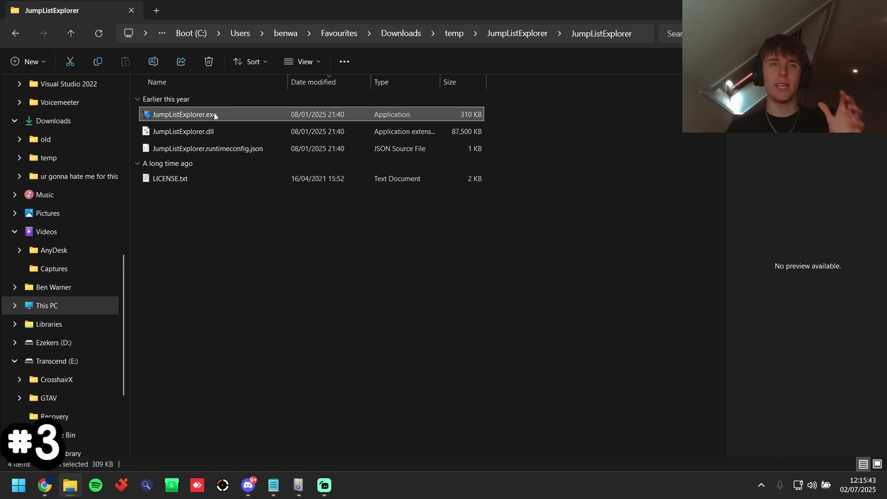
pyautogui.doubleClick(214, 115)
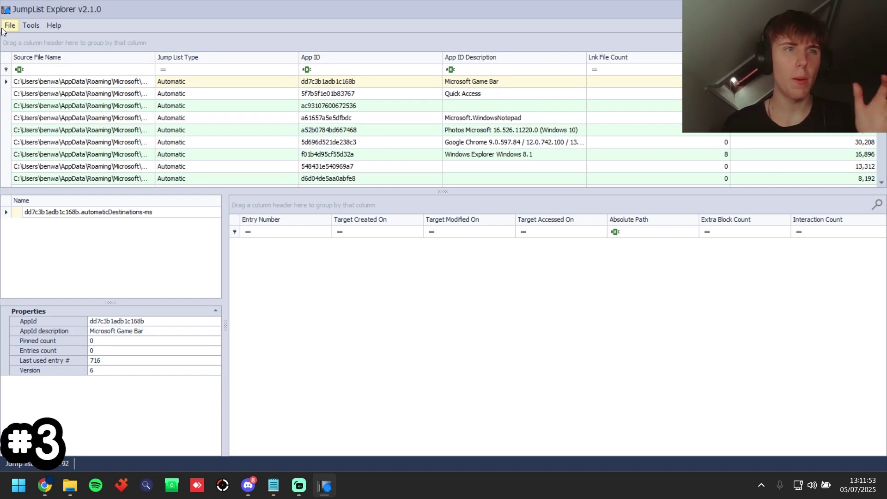
# Step: Load every jump list file from %APPDATA%\Microsoft\Windows\Recent\CustomDestinations, dismissing the empty-file errors
pyautogui.click(3, 28)
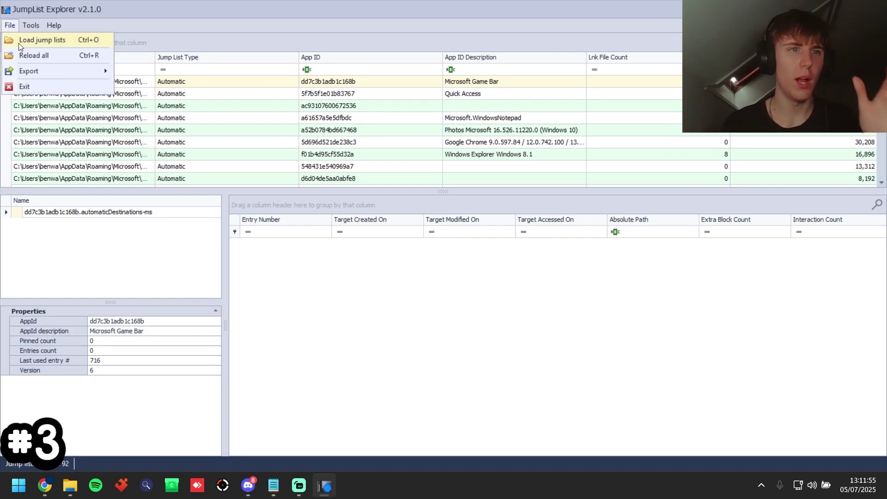
pyautogui.click(19, 43)
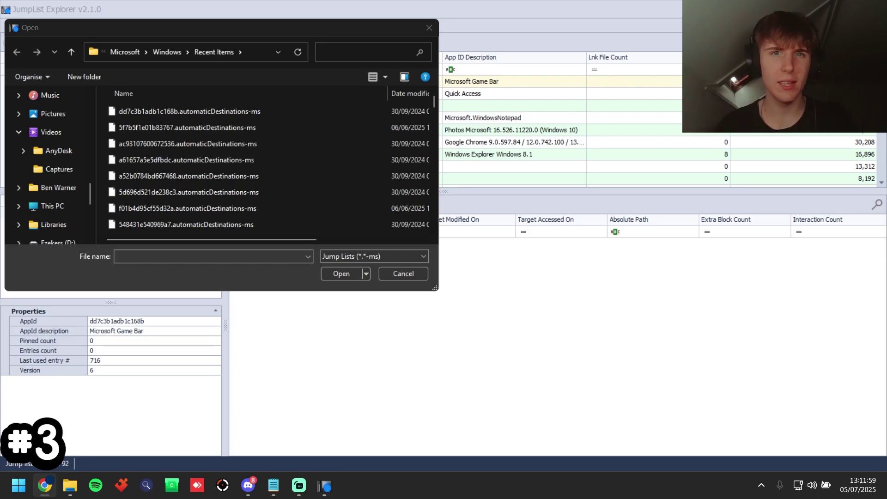
pyautogui.click(258, 46)
pyautogui.write('%APPDATA%\\Microsoft\\Windows\\Recent\\CustomDestinations')
pyautogui.press('Return')
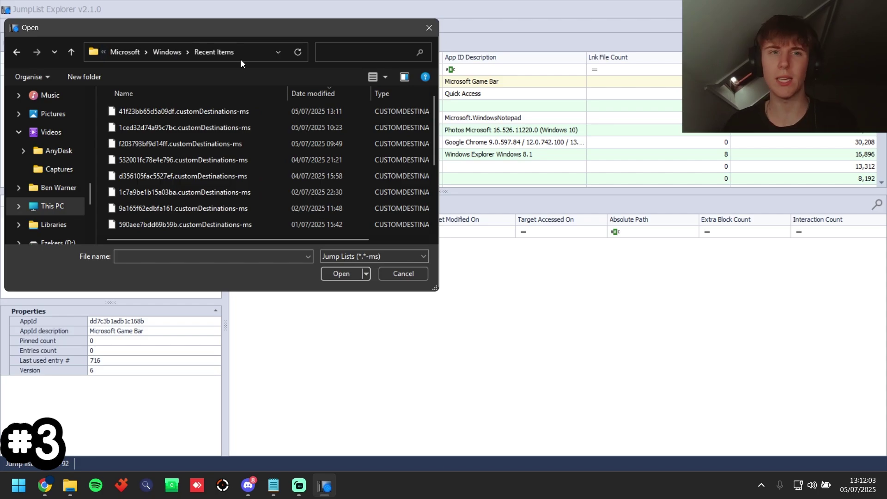
pyautogui.click(251, 116)
pyautogui.scroll(-3, 231, 166)
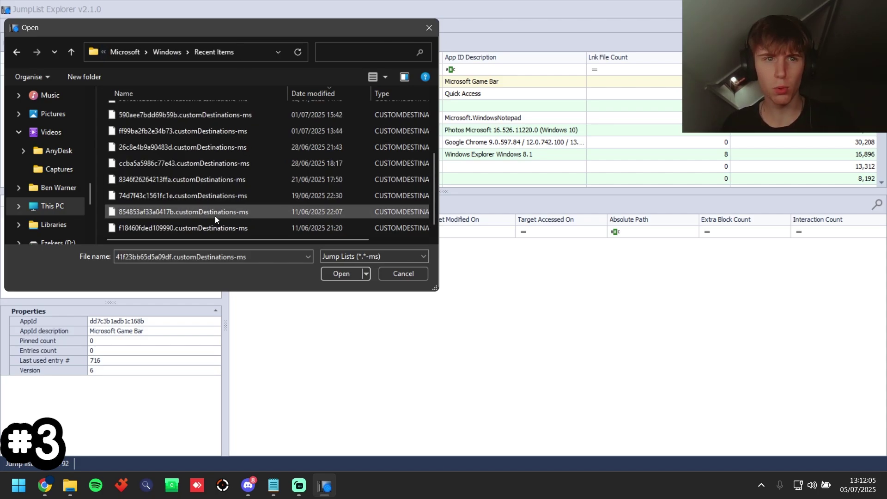
pyautogui.keyDown('shift'); pyautogui.click(217, 227); pyautogui.keyUp('shift')
pyautogui.click(341, 274)
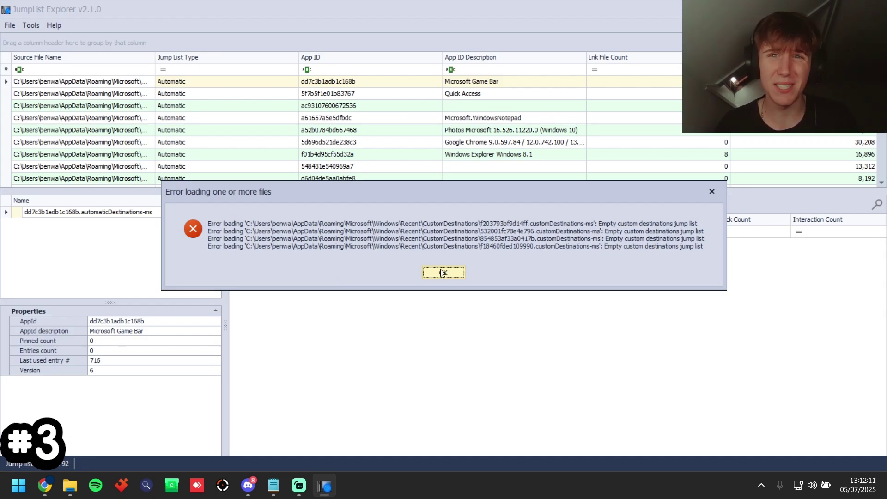
pyautogui.click(441, 273)
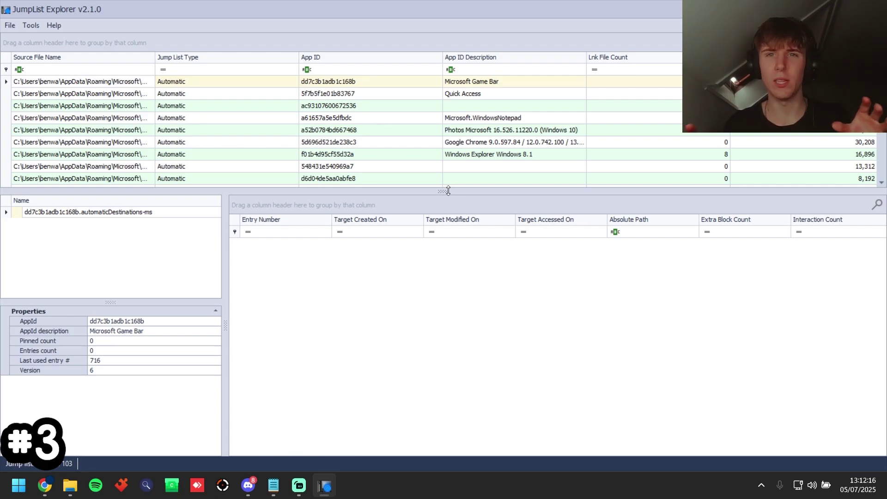
# Step: Sort jump lists by Lnk File Count, open Quick Access, and sort its entries by Absolute Path
pyautogui.click(629, 55)
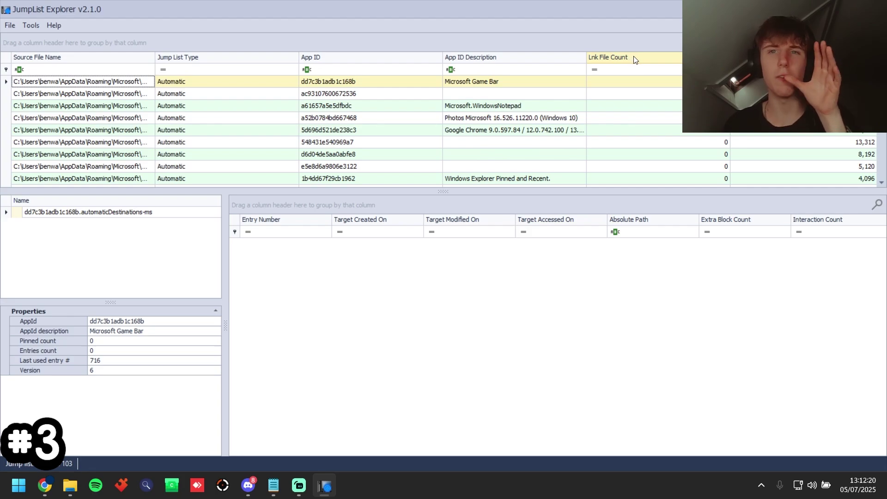
pyautogui.click(636, 60)
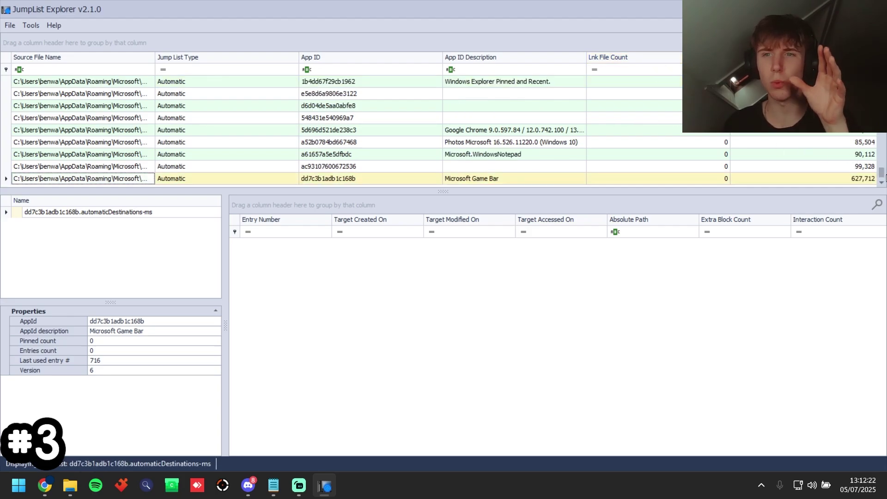
pyautogui.scroll(-3, 881, 176)
pyautogui.scroll(3, 443, 129)
pyautogui.click(633, 81)
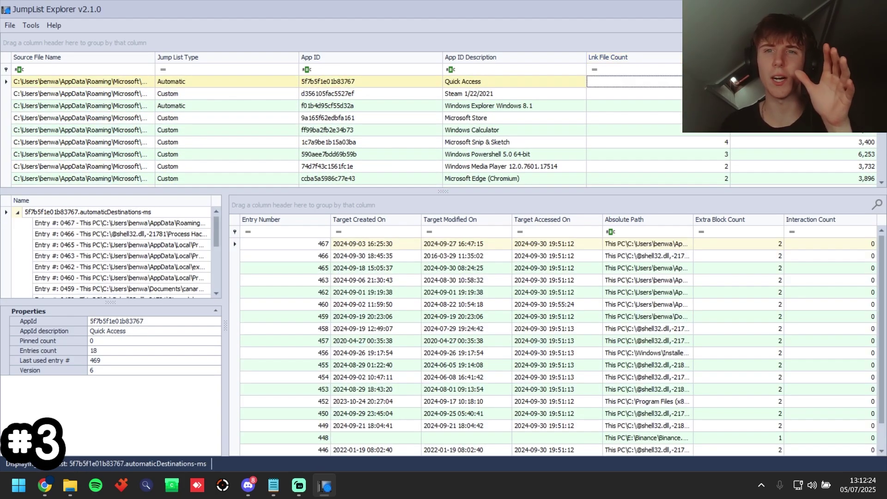
pyautogui.doubleClick(693, 219)
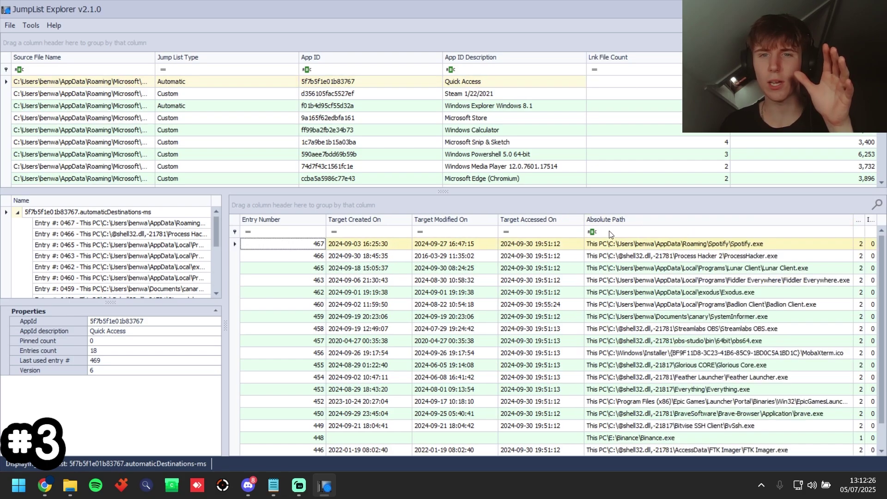
pyautogui.click(586, 220)
pyautogui.moveTo(583, 219); pyautogui.dragTo(510, 220)
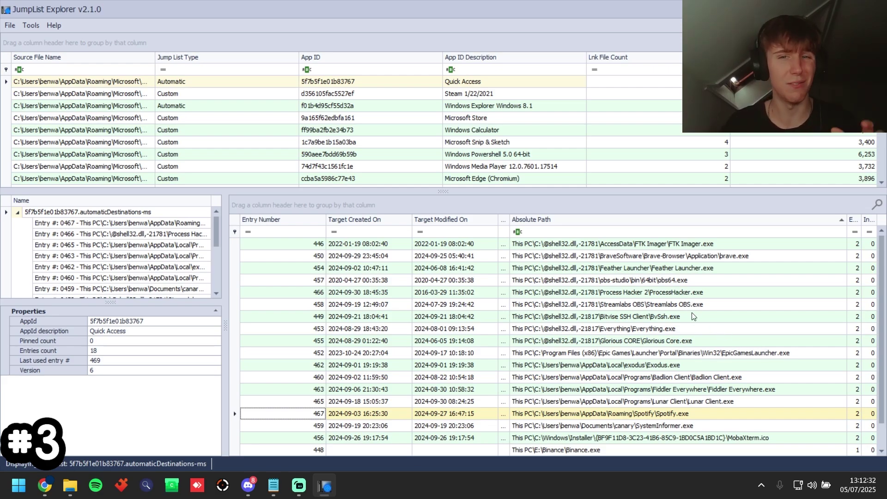
# Step: Inspect the Exodus.exe and Binance.exe entries, then show the Steam 1/22/2021 jump list
pyautogui.click(676, 367)
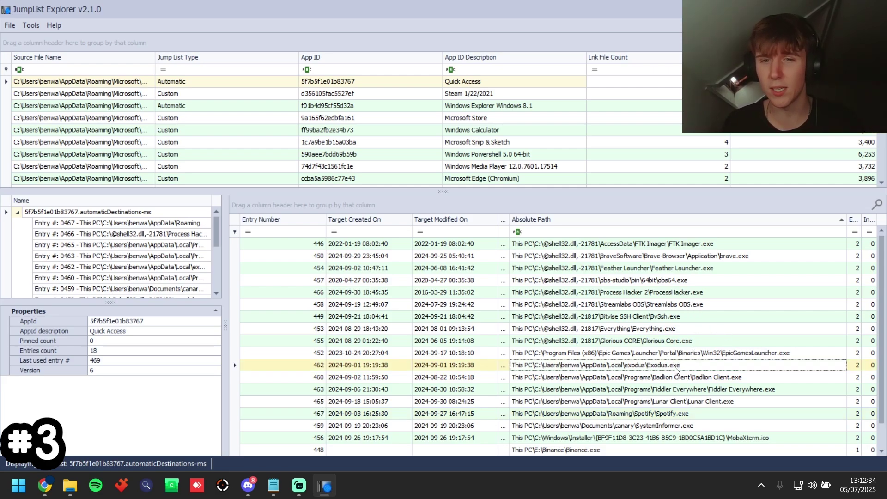
pyautogui.scroll(-1, 704, 377)
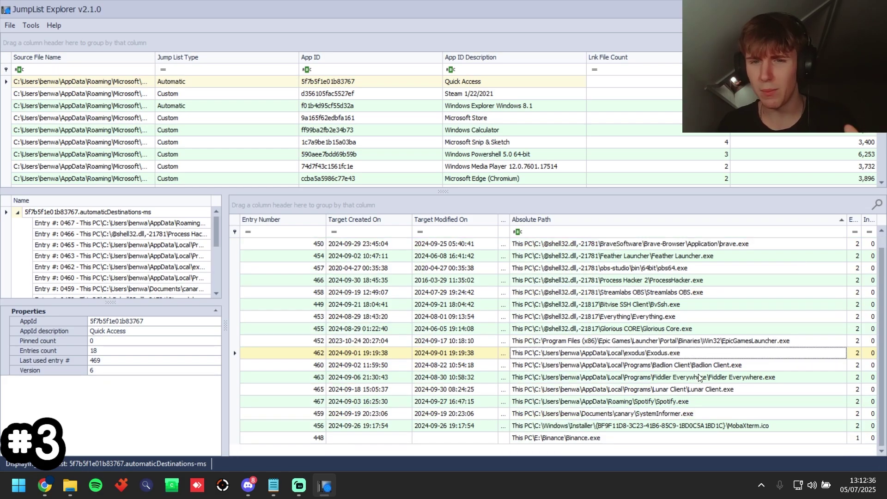
pyautogui.click(557, 437)
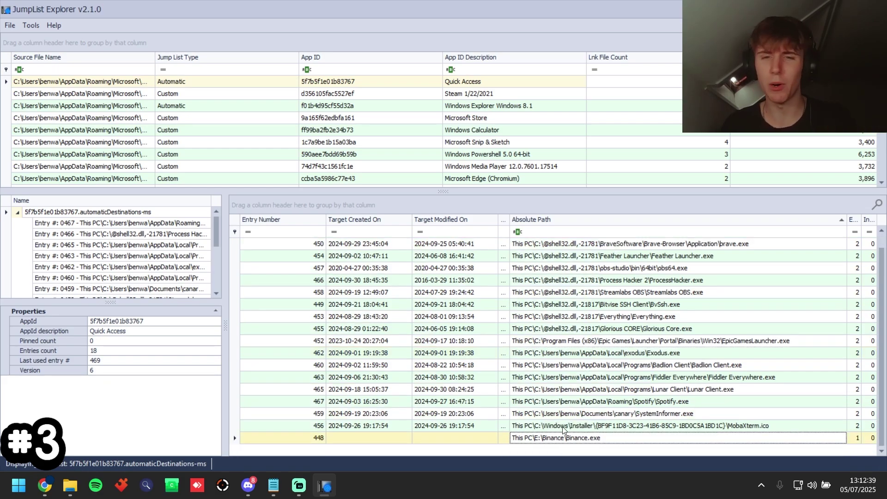
pyautogui.click(526, 95)
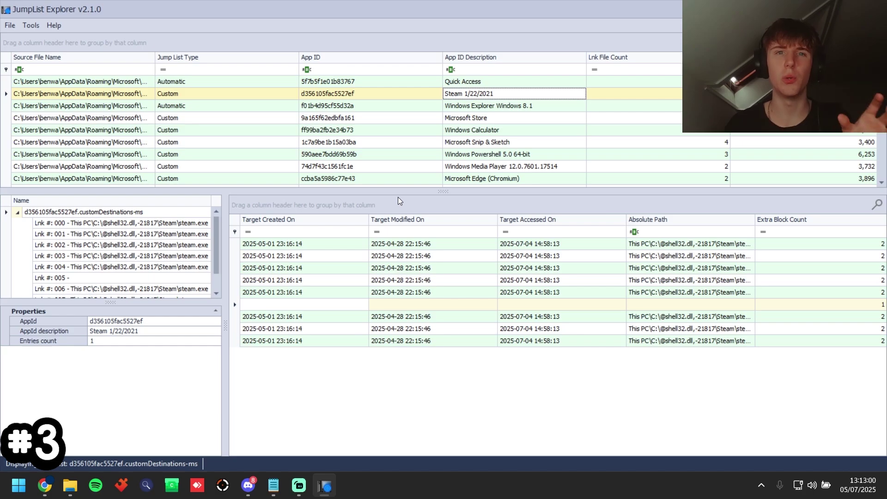
# Step: Quit JumpList Explorer with Alt+F4
pyautogui.hotkey('alt', 'F4')
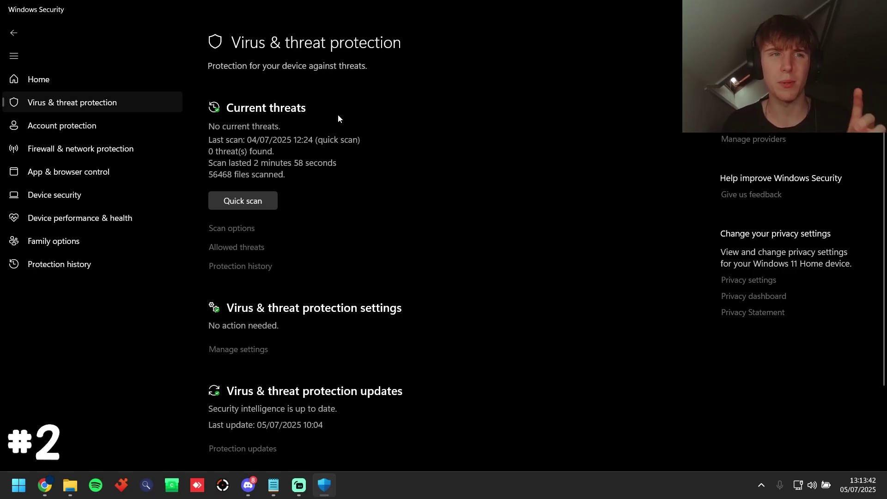
# Step: Go from Home to Virus & threat protection > Protection history and bring up its Filters menu
pyautogui.click(42, 81)
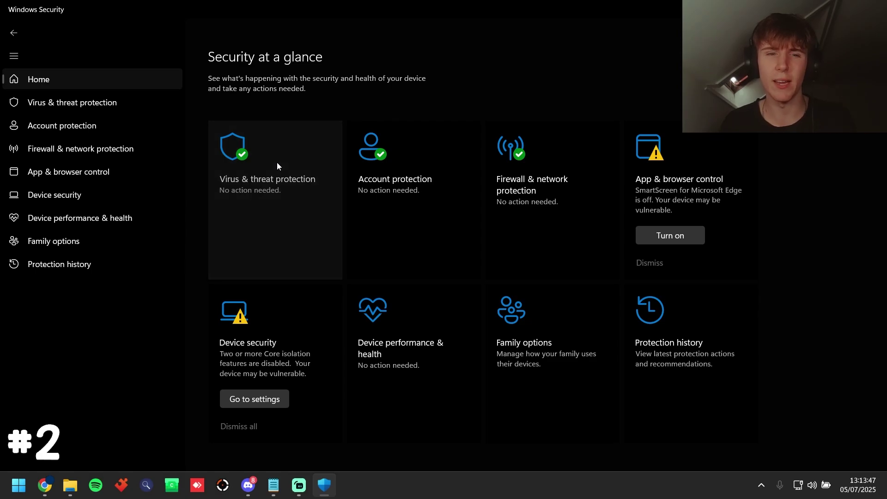
pyautogui.click(276, 163)
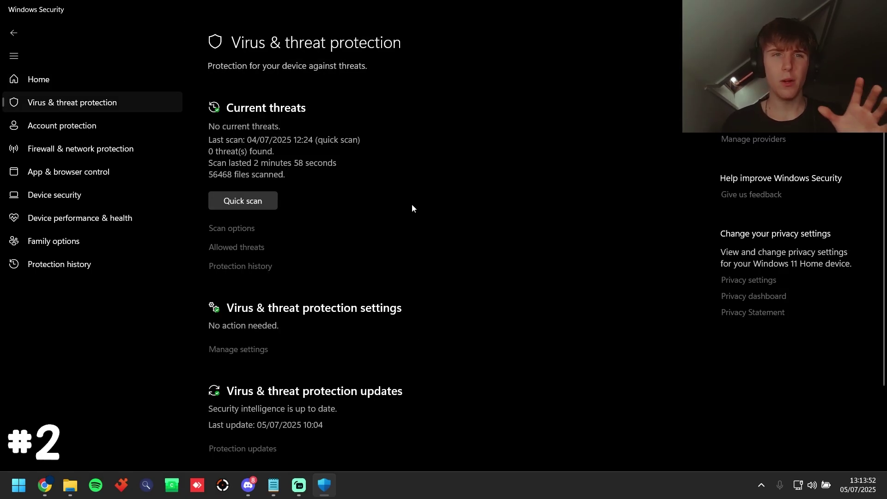
pyautogui.click(242, 263)
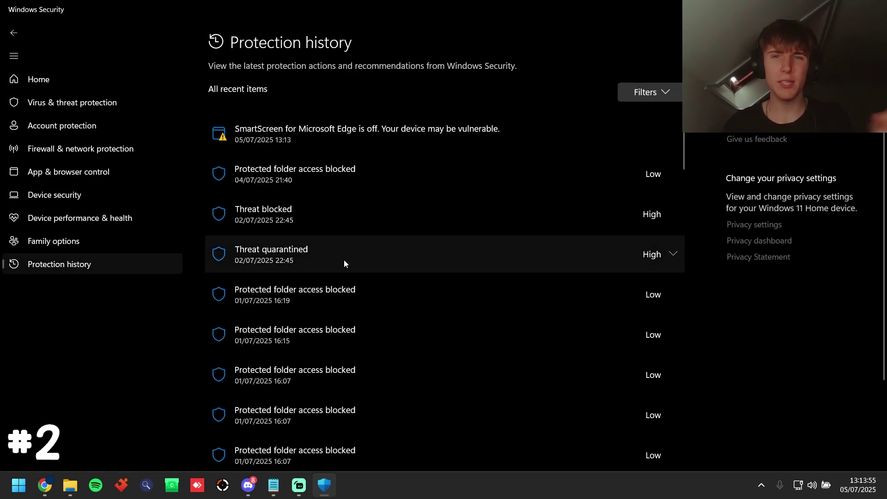
pyautogui.scroll(-10, 424, 221)
pyautogui.scroll(-10, 423, 225)
pyautogui.scroll(20, 425, 217)
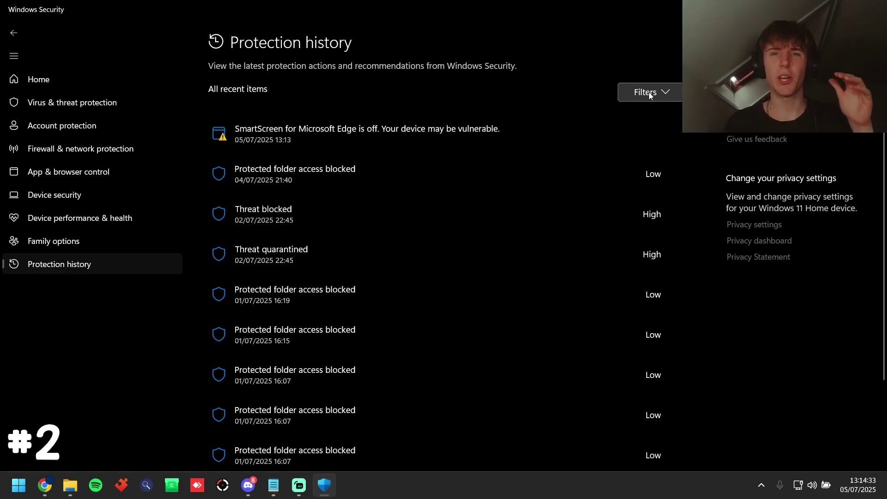
pyautogui.click(649, 94)
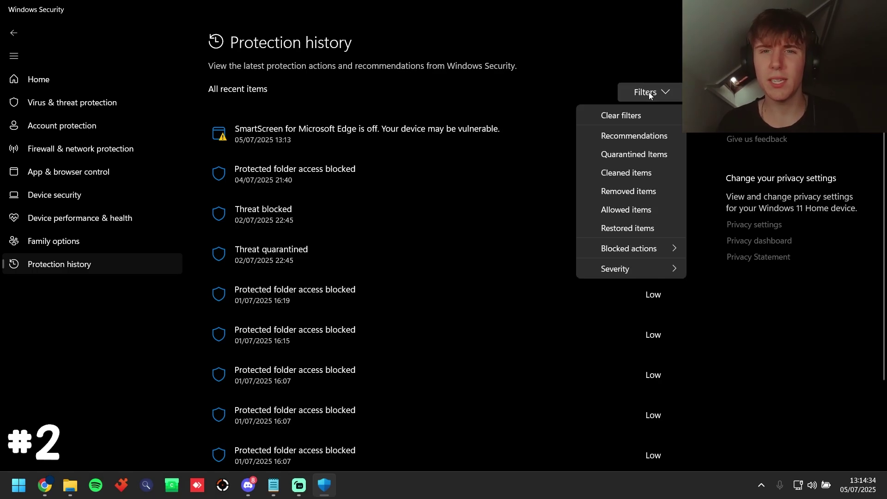
# Step: Filter to Quarantined Items and inspect the 30/06/2025 14:17 threat's bypass.fun OSForensics.exe path
pyautogui.click(633, 155)
pyautogui.click(416, 218)
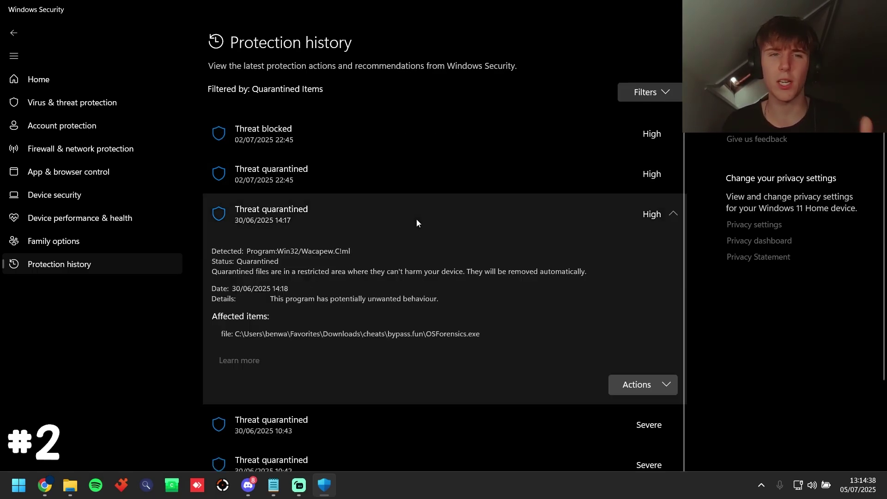
pyautogui.moveTo(387, 334); pyautogui.dragTo(480, 333)
pyautogui.click(429, 333)
pyautogui.click(477, 332)
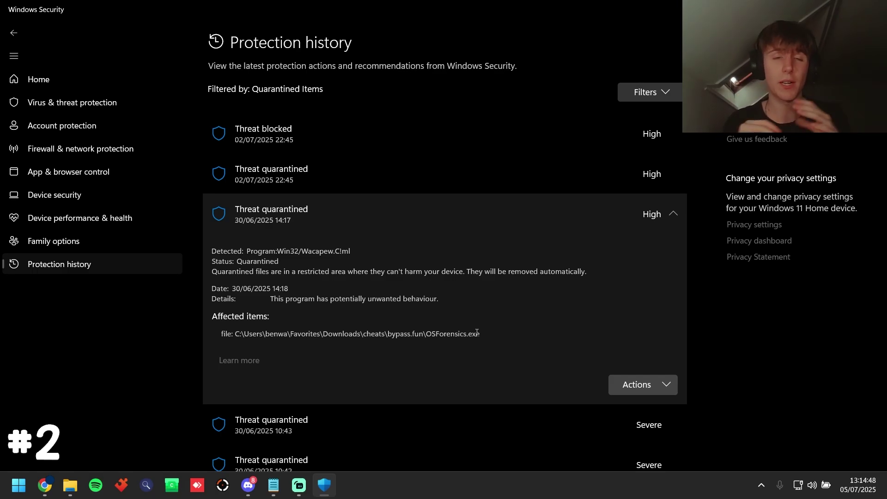
pyautogui.click(558, 203)
# Step: Add Removed items to the filter and review the 30/06/2025 10:43 Trojan quarantine of loader.exe
pyautogui.click(632, 91)
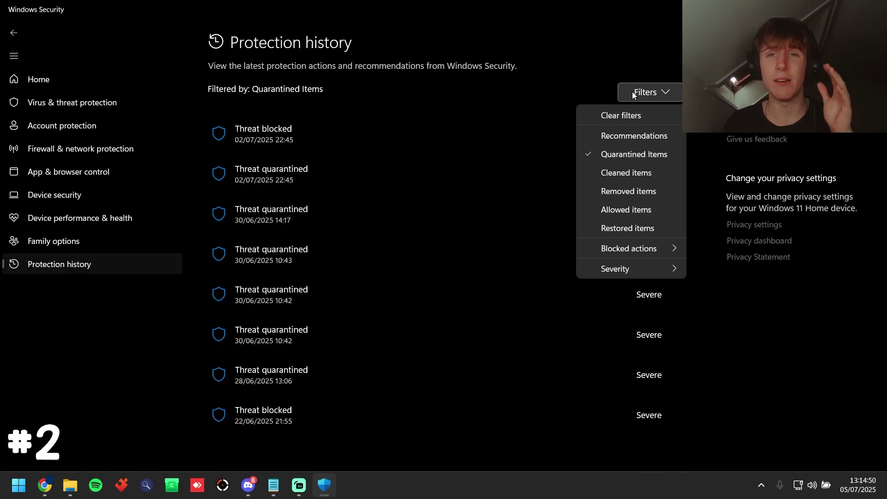
pyautogui.click(624, 196)
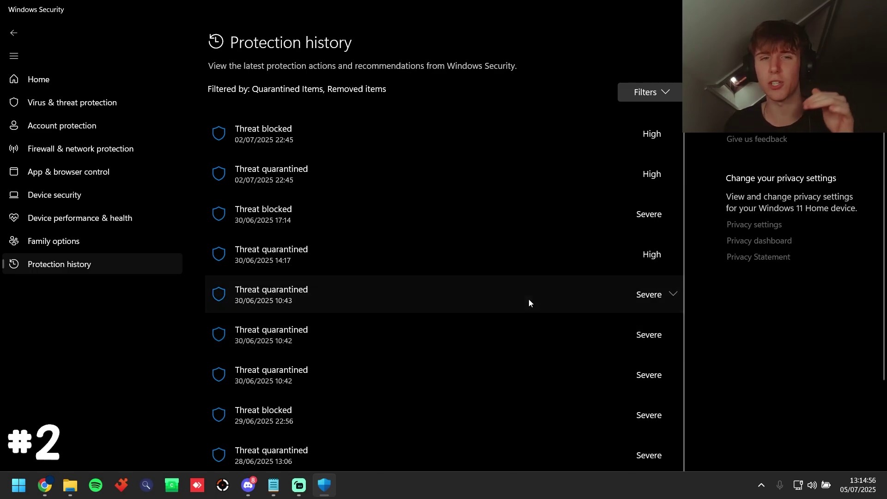
pyautogui.click(528, 300)
pyautogui.moveTo(455, 414); pyautogui.dragTo(235, 412)
pyautogui.click(236, 412)
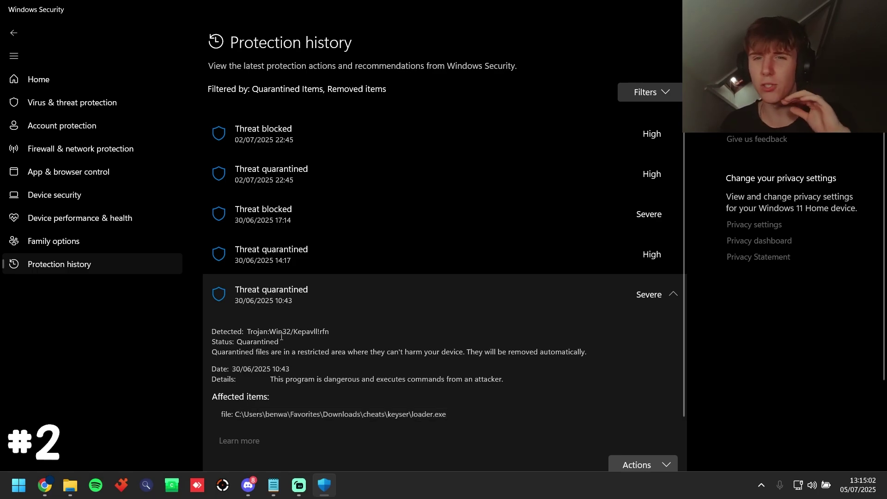
pyautogui.click(409, 300)
# Step: Clear the Quarantined and Removed items filters to show all recent protection history items
pyautogui.click(643, 92)
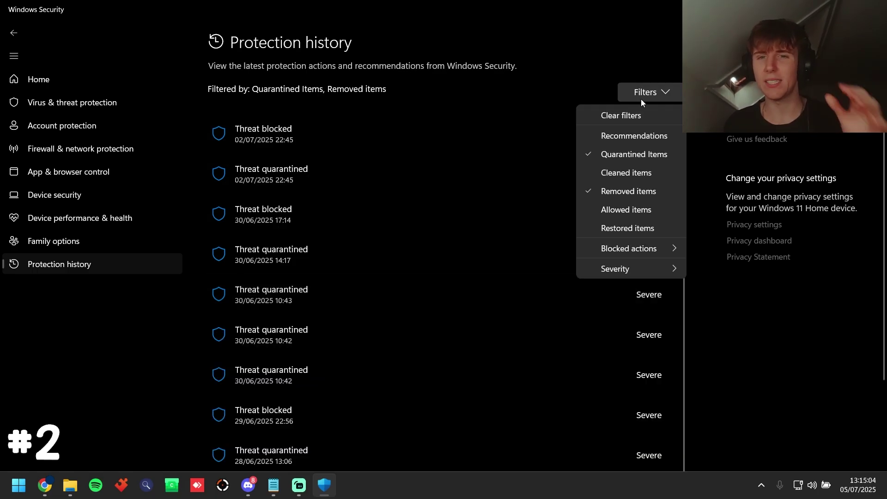
pyautogui.click(620, 154)
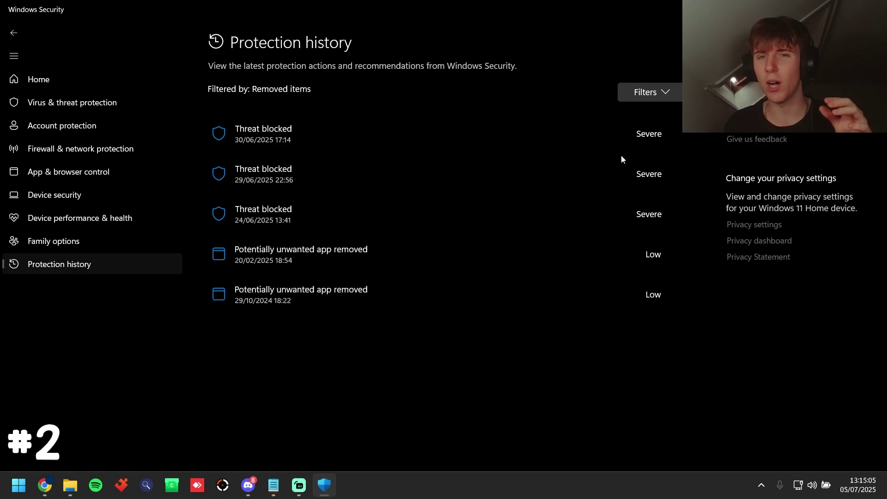
pyautogui.click(639, 93)
pyautogui.click(610, 189)
pyautogui.click(645, 95)
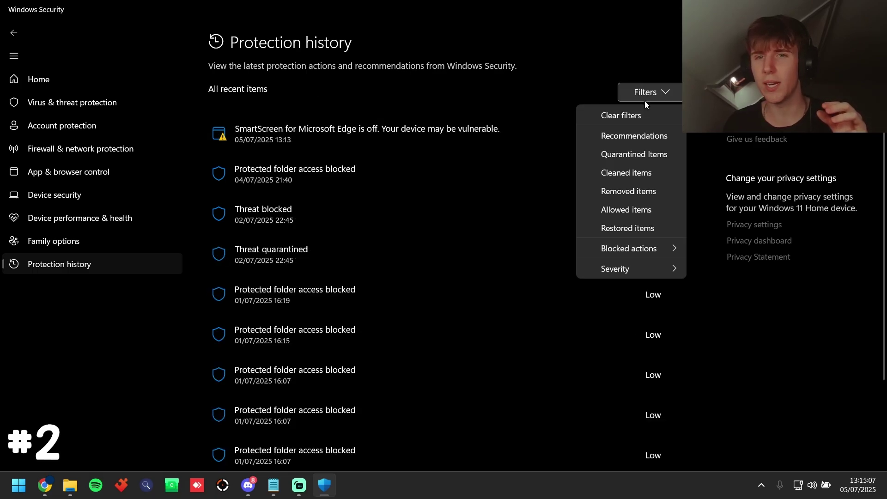
pyautogui.click(626, 210)
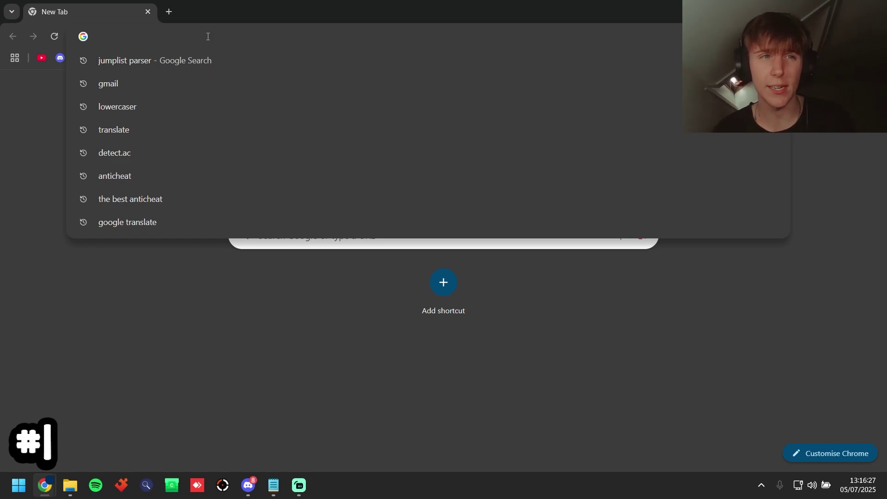
# Step: Search Google for 'system informer download canary'
pyautogui.write('system ')
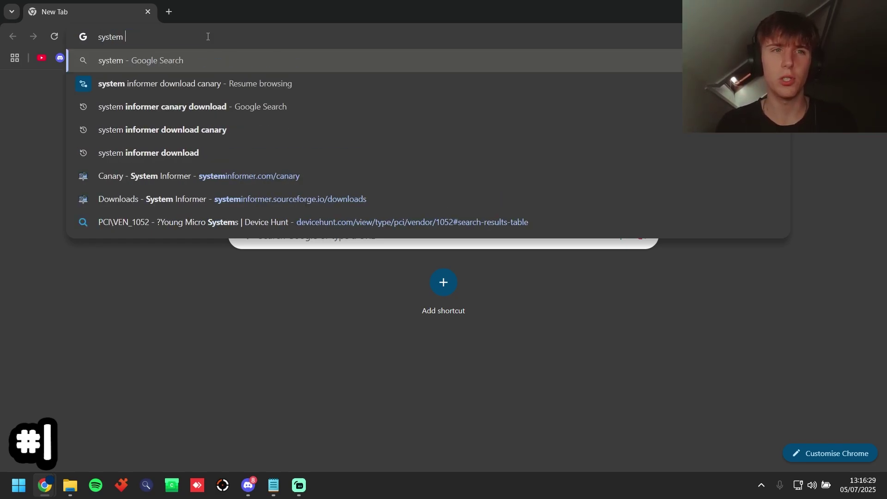
pyautogui.write('info')
pyautogui.press('BackSpace')
pyautogui.write('inform')
pyautogui.press('BackSpace')
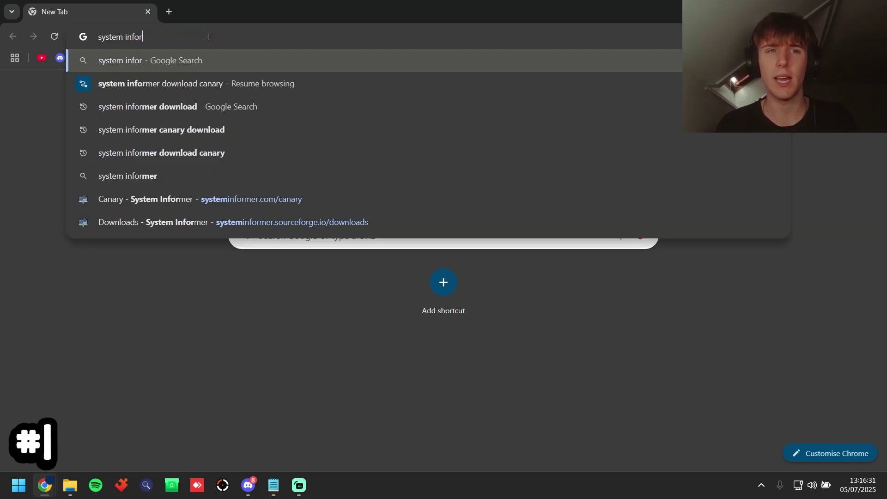
pyautogui.write('me')
pyautogui.press('Down')
pyautogui.press('BackSpace')
pyautogui.press('BackSpace')
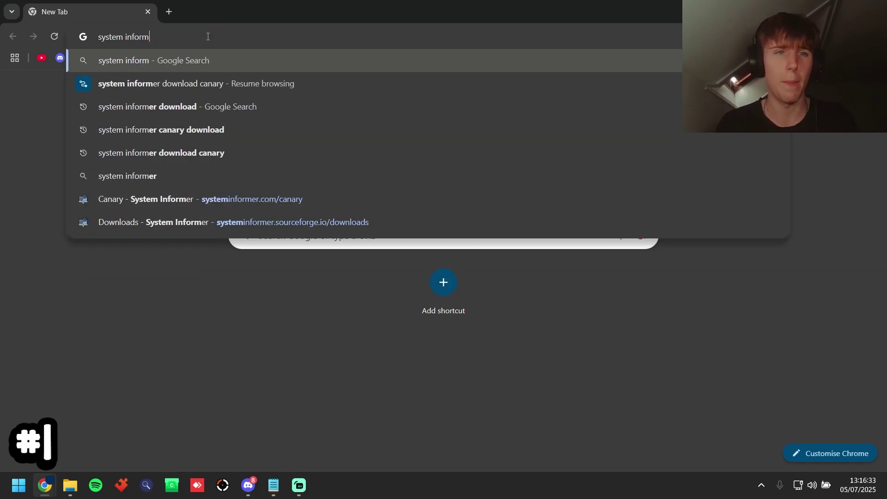
pyautogui.press('Down')
pyautogui.press('Down')
pyautogui.click(217, 84)
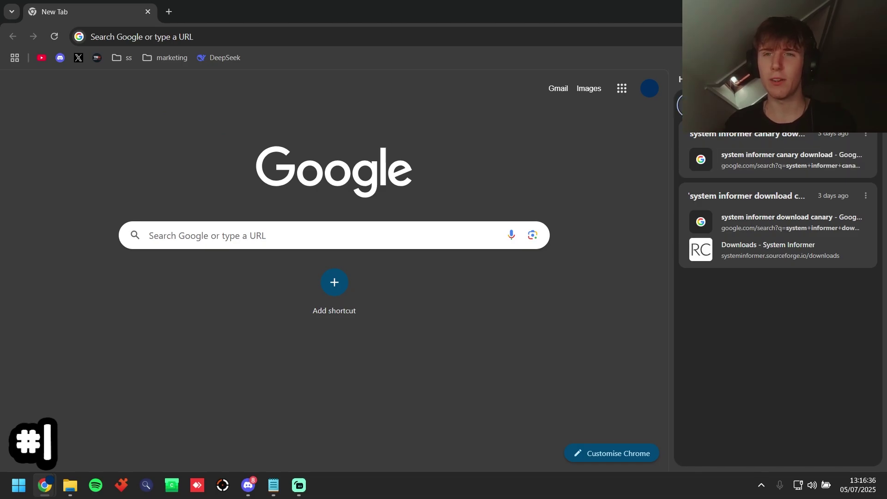
pyautogui.click(362, 37)
pyautogui.write('system informer download canary')
pyautogui.press('Return')
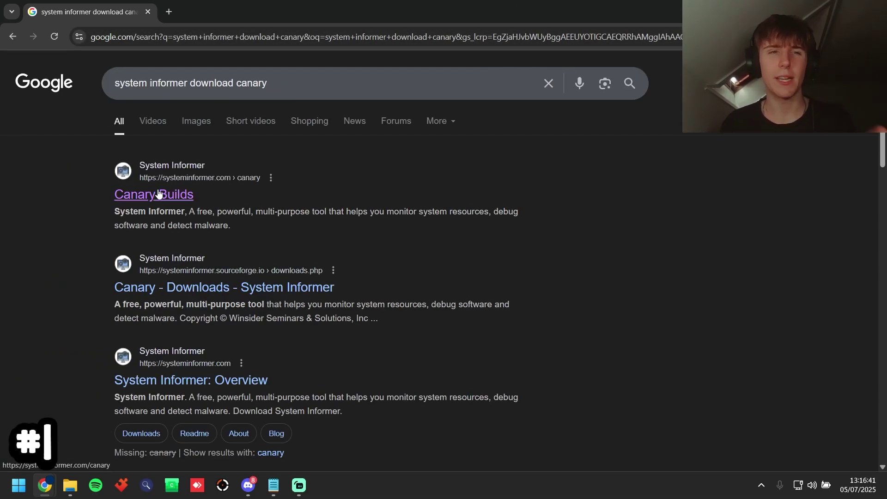
# Step: Open the System Informer Canary Builds page (build 3.2.25180), then search Windows for 'system'
pyautogui.click(158, 193)
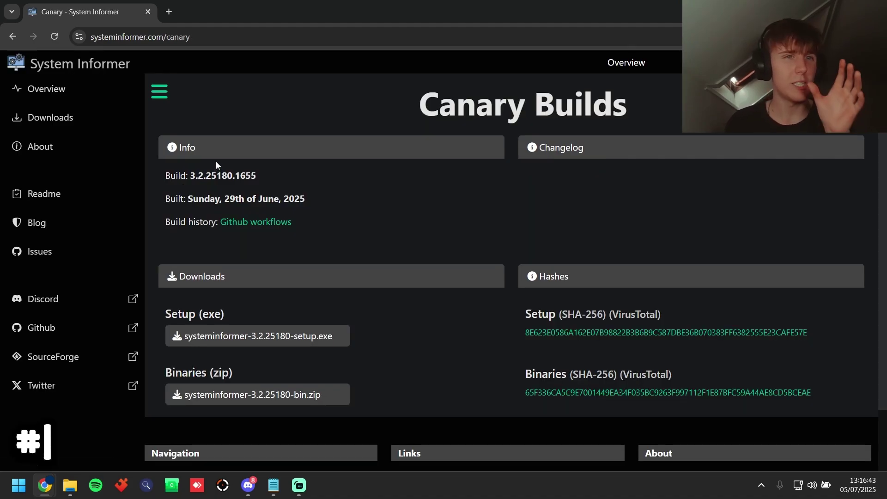
pyautogui.scroll(-2, 256, 212)
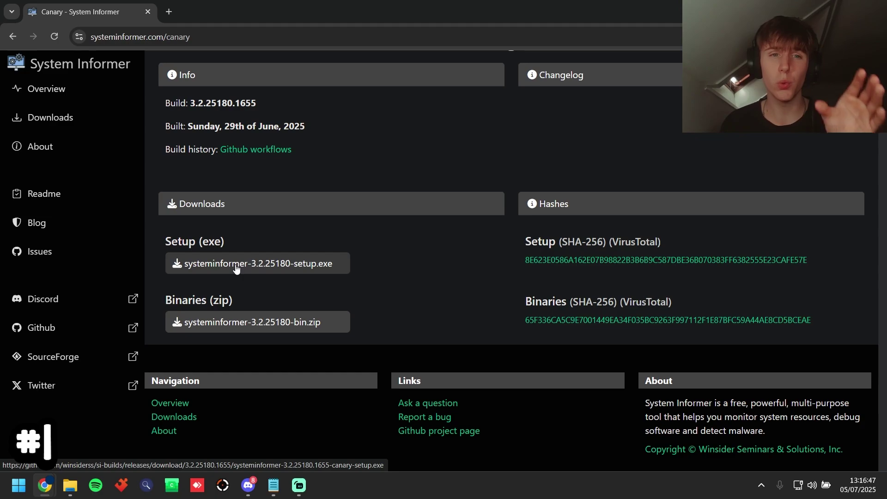
pyautogui.press('super')
pyautogui.write('system')
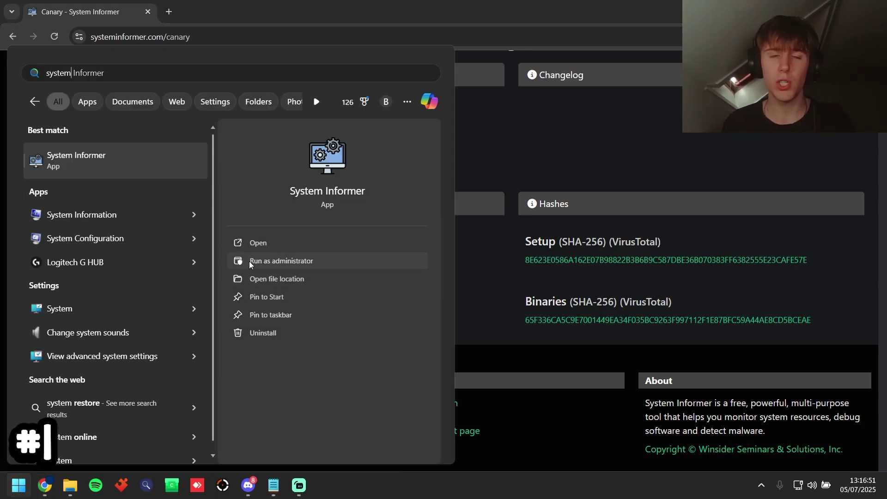
# Step: Launch System Informer as Administrator from the Start menu search results
pyautogui.click(249, 261)
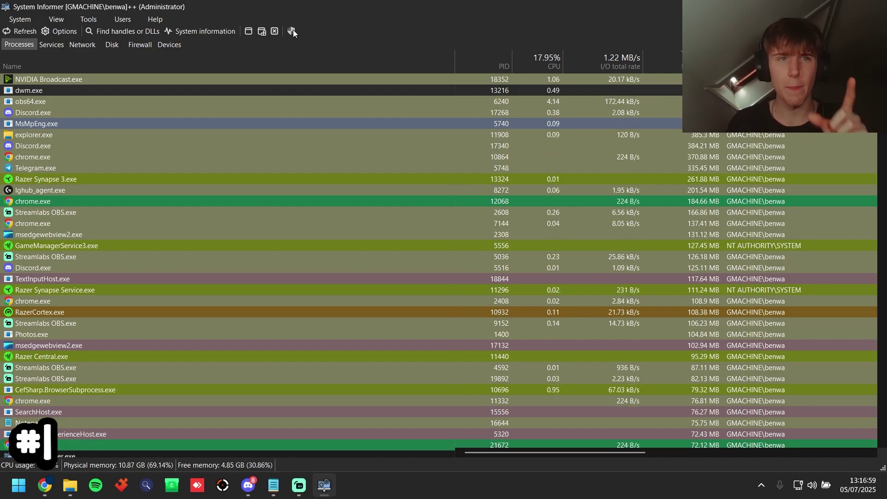
pyautogui.click(59, 31)
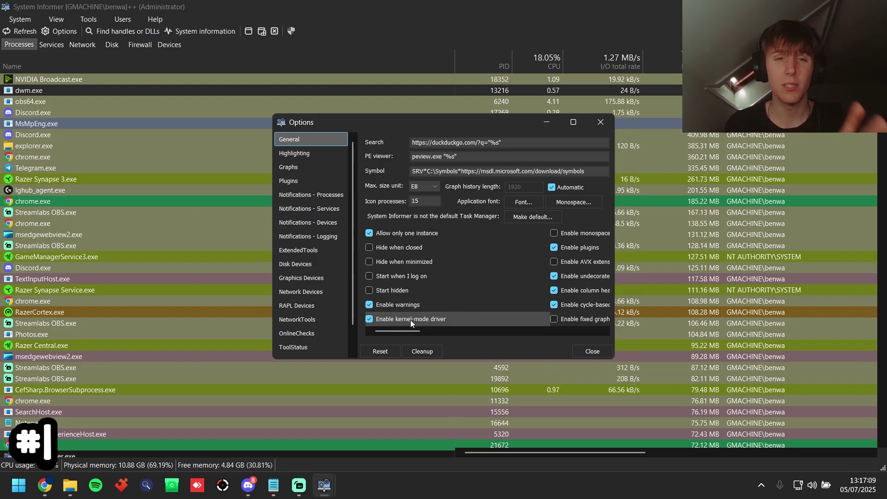
pyautogui.moveTo(411, 330); pyautogui.dragTo(444, 321)
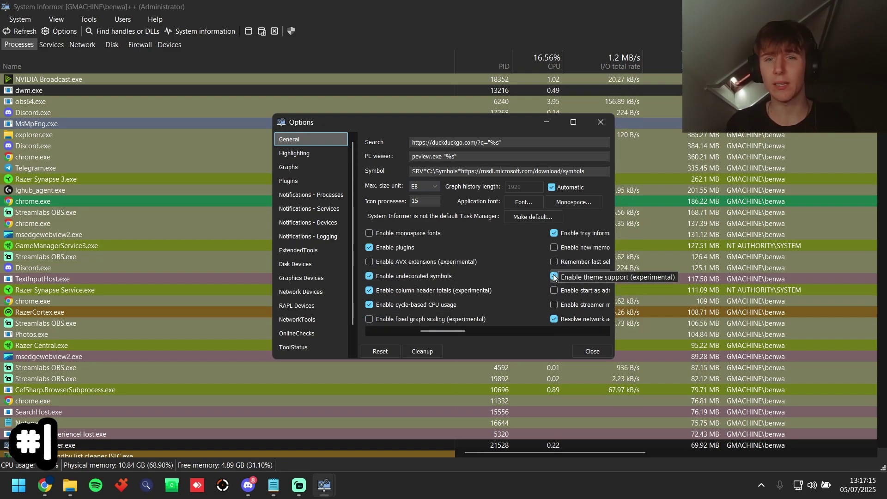
pyautogui.moveTo(449, 328)
pyautogui.mouseDown()
pyautogui.moveTo(414, 334)
pyautogui.moveTo(442, 330)
pyautogui.mouseUp()
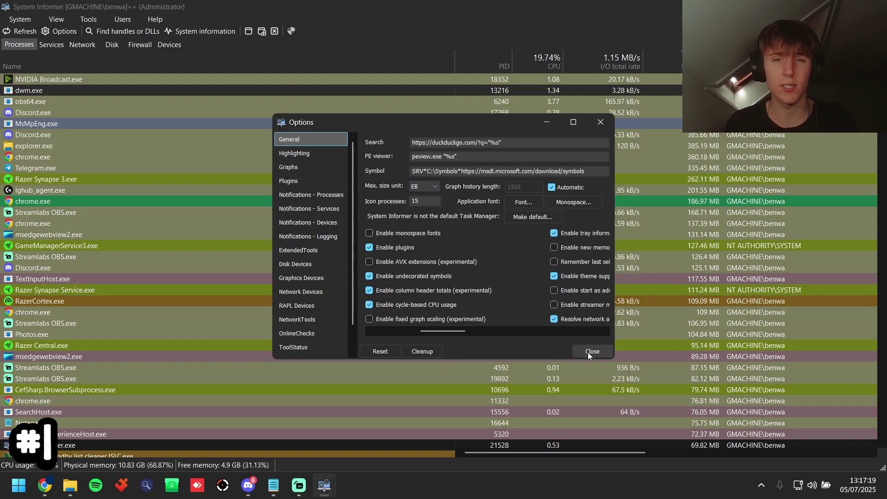
pyautogui.moveTo(428, 330); pyautogui.dragTo(379, 330)
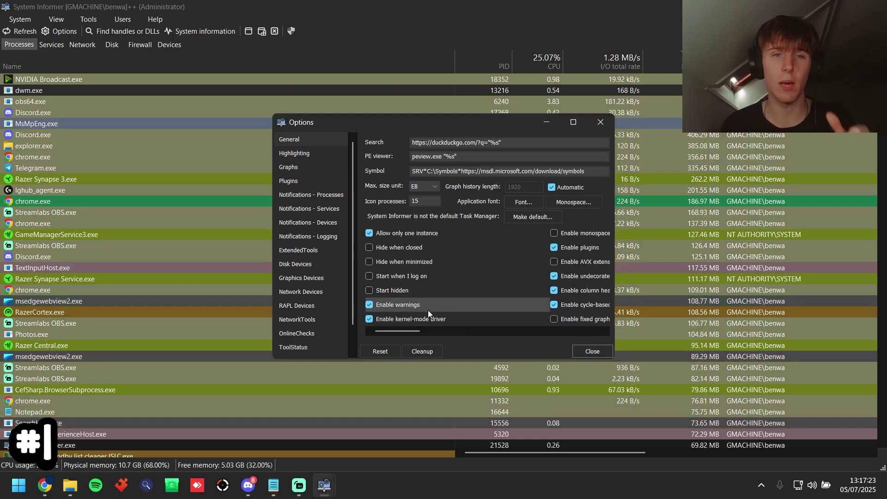
pyautogui.click(595, 351)
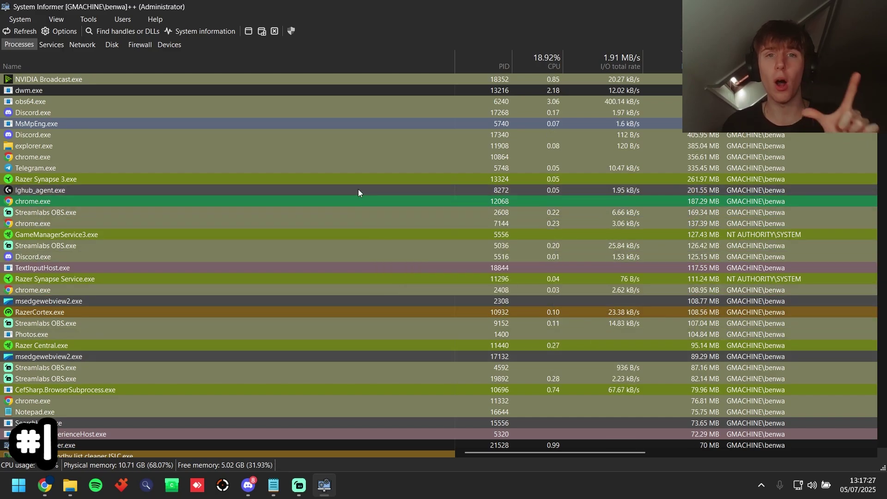
pyautogui.click(155, 18)
pyautogui.click(184, 30)
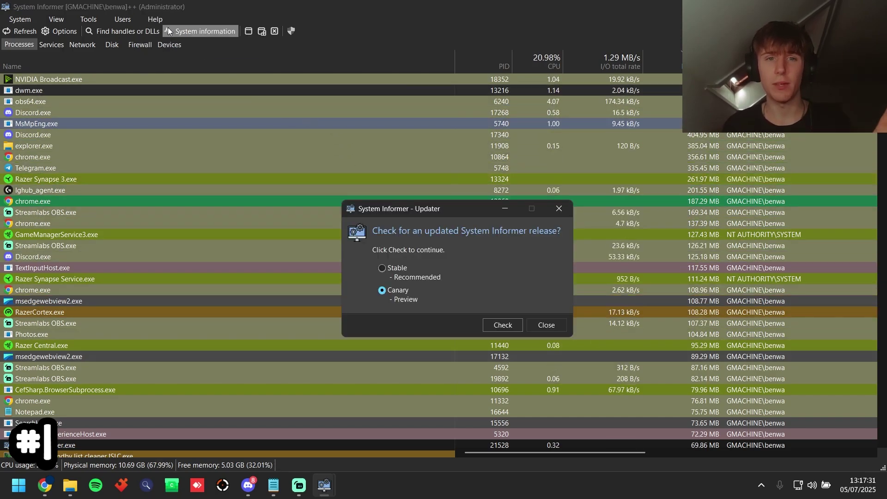
pyautogui.click(503, 323)
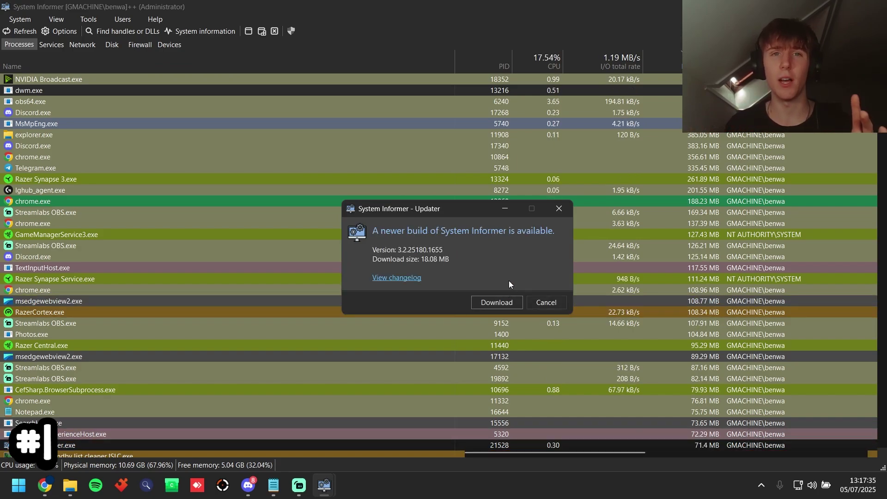
pyautogui.moveTo(454, 211); pyautogui.dragTo(468, 178)
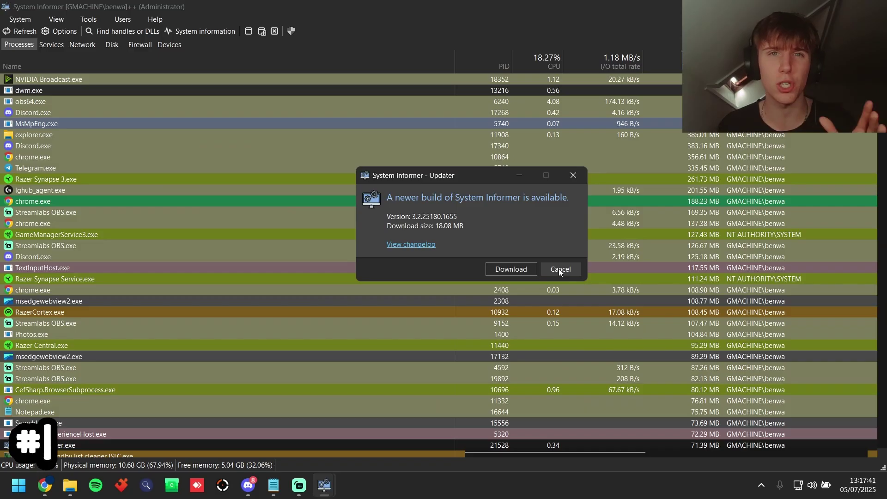
pyautogui.click(560, 269)
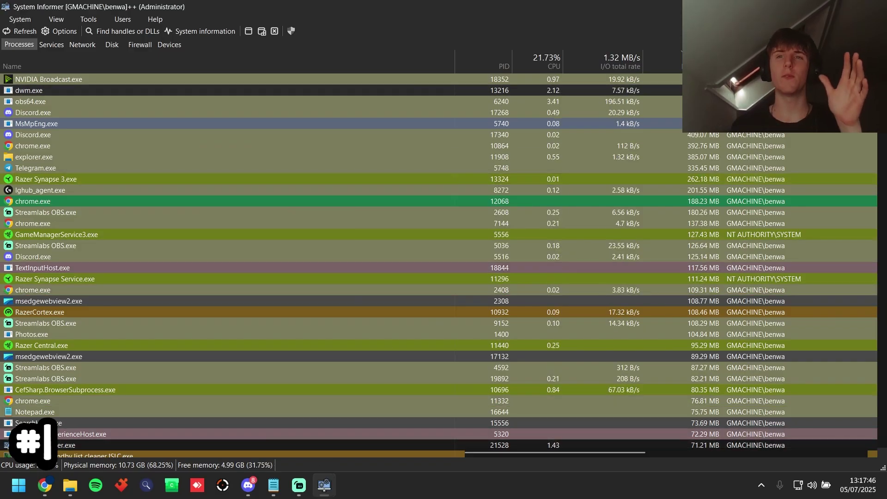
# Step: Filter the process list by 'csrss' to show only PIDs 3480 and 1104
pyautogui.write('csrss')
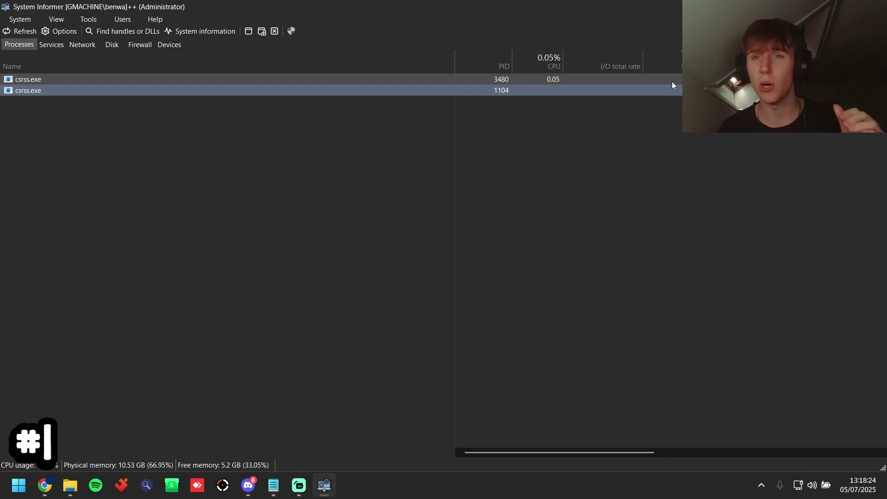
pyautogui.click(672, 81)
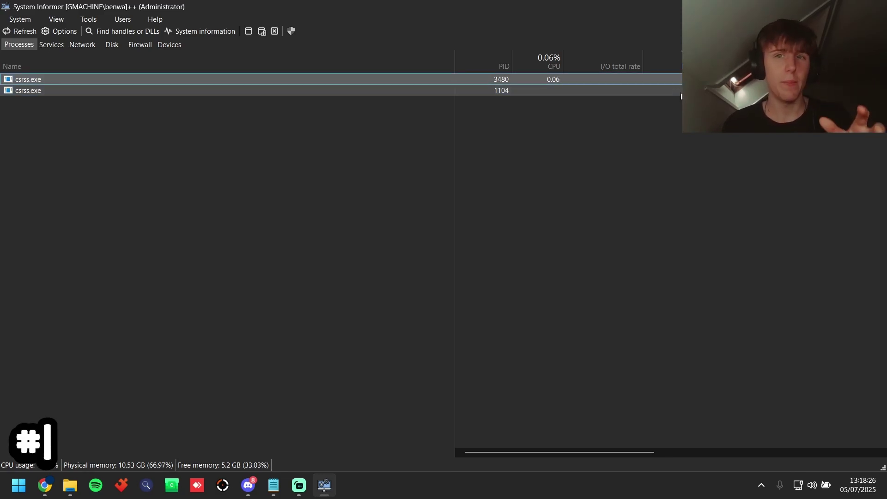
pyautogui.click(679, 93)
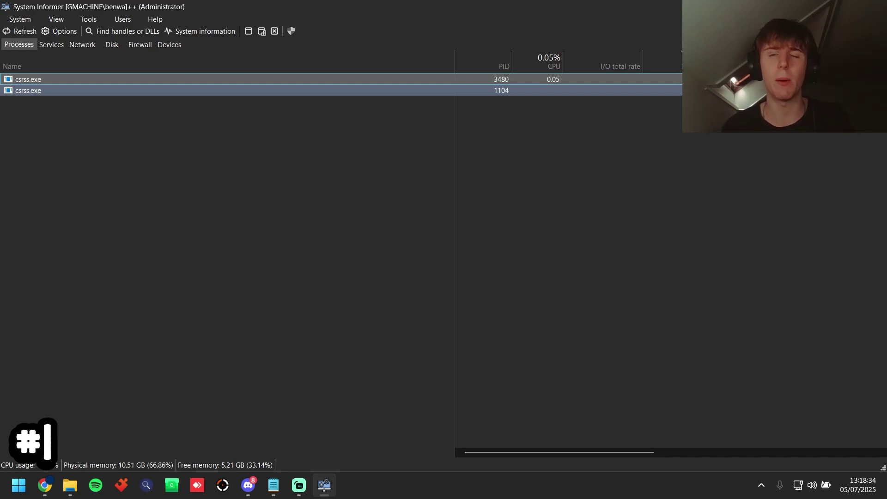
pyautogui.press('Up')
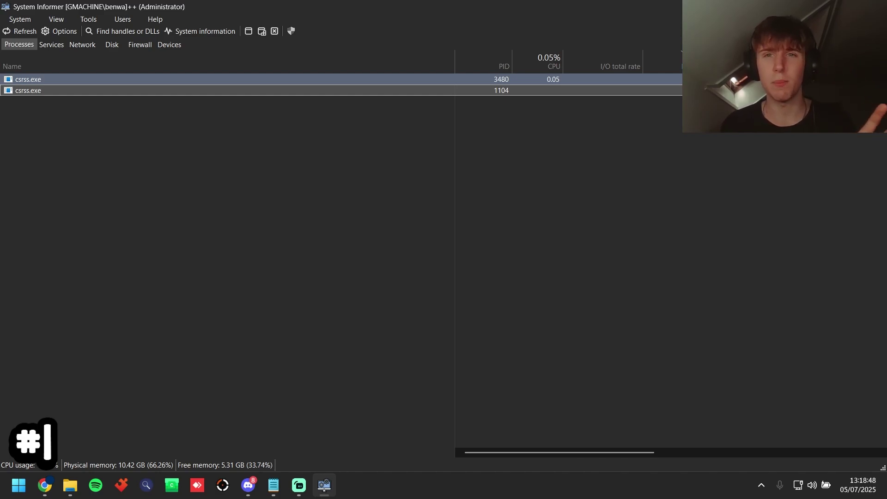
pyautogui.press('Down')
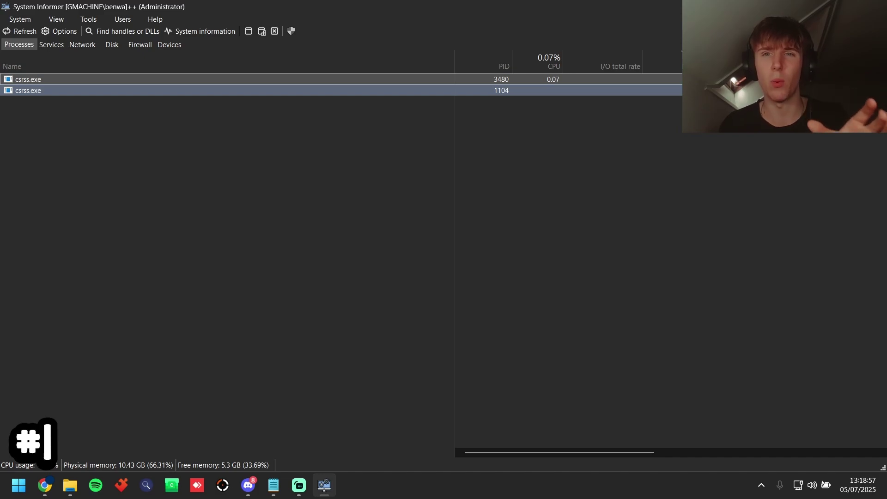
pyautogui.click(678, 79)
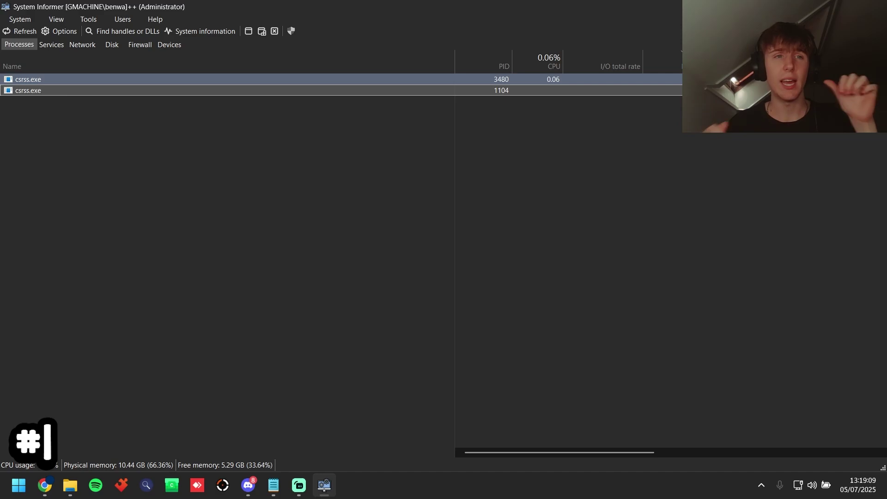
pyautogui.click(29, 90)
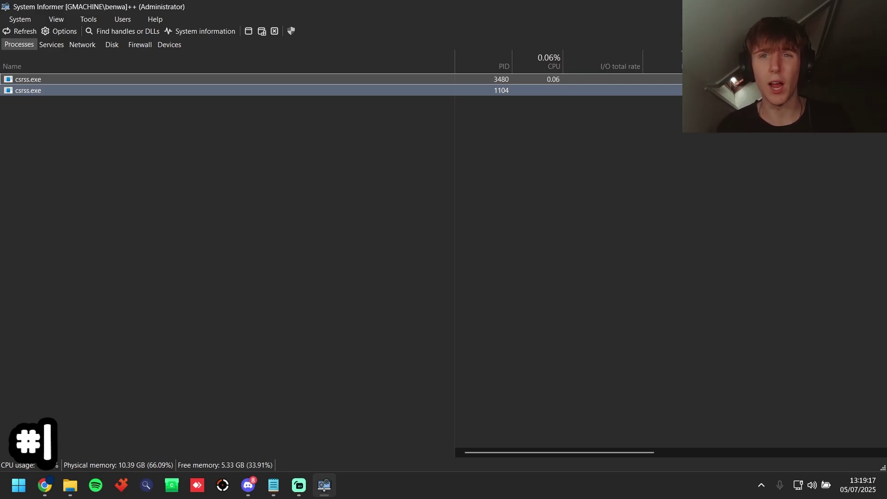
# Step: Open the Properties of csrss.exe (PID 3480) on its Memory page and show the Options menu
pyautogui.click(113, 72)
pyautogui.doubleClick(109, 77)
pyautogui.press('Escape')
pyautogui.doubleClick(170, 90)
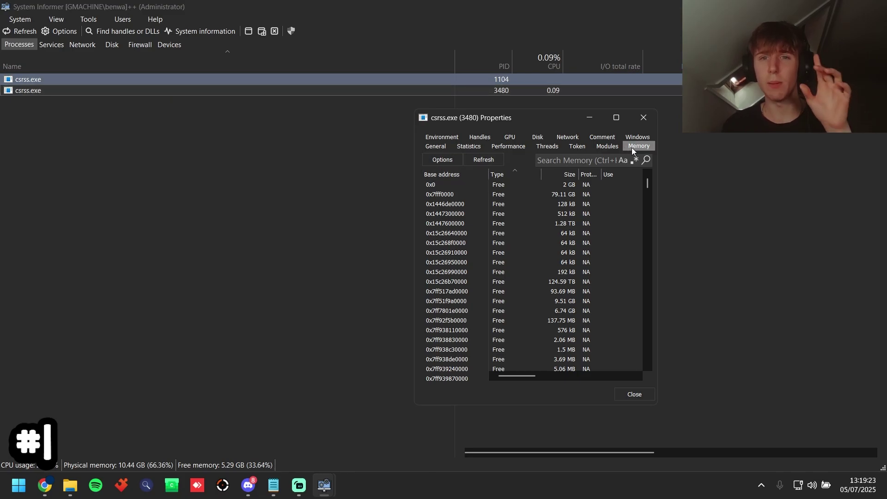
pyautogui.click(436, 147)
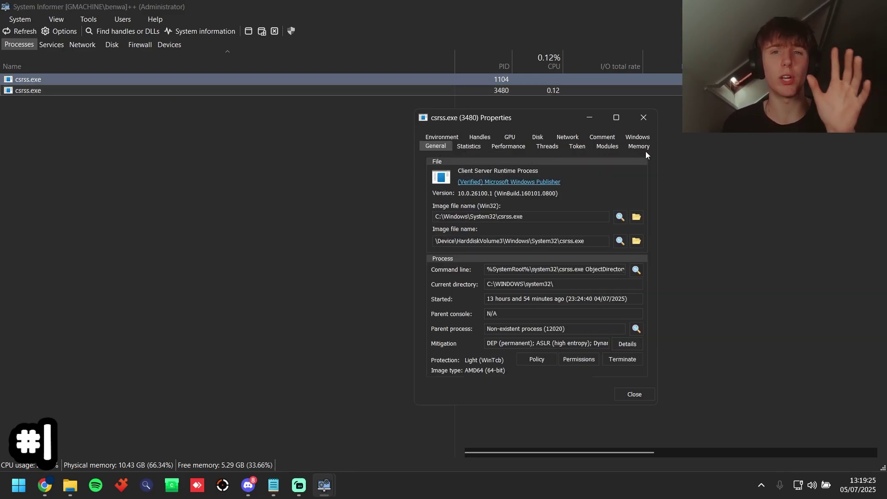
pyautogui.click(642, 149)
pyautogui.click(449, 159)
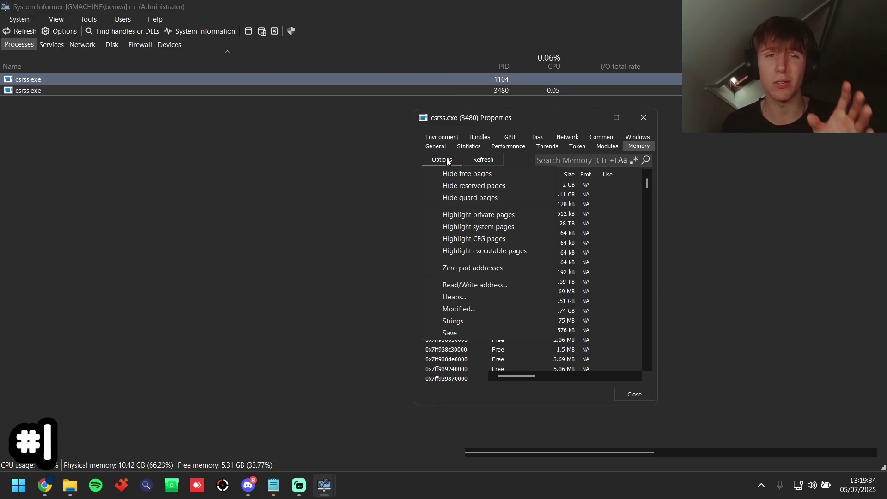
# Step: Set String Search to minimum length 4 with Extended Unicode and Mapped memory included
pyautogui.click(454, 321)
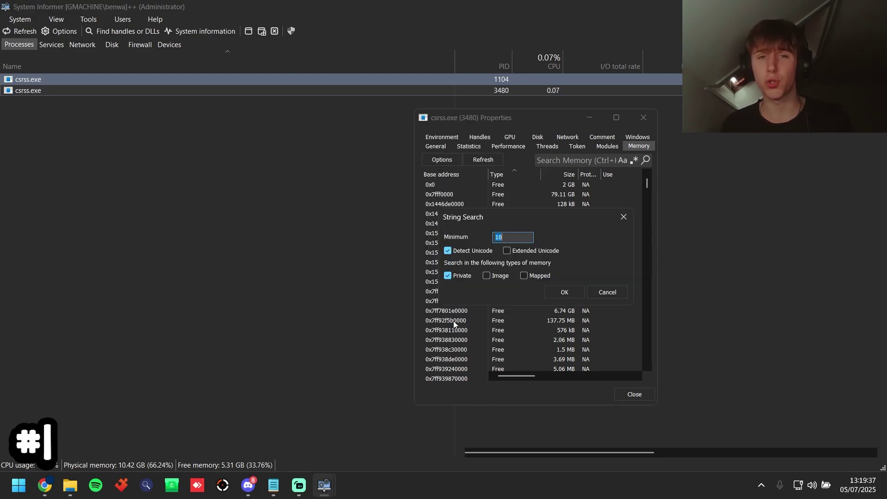
pyautogui.write('4')
pyautogui.click(512, 251)
pyautogui.click(531, 279)
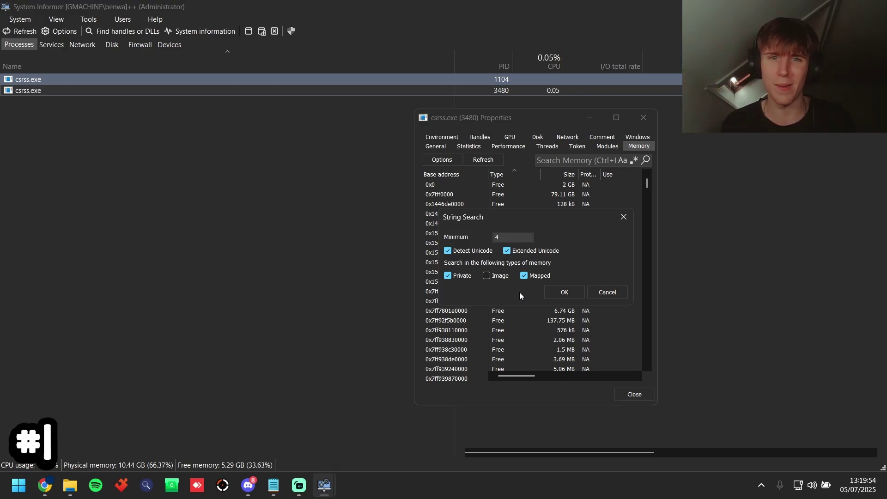
# Step: Run the string search, getting 35,237 results, and start a Regex filter on them
pyautogui.click(571, 292)
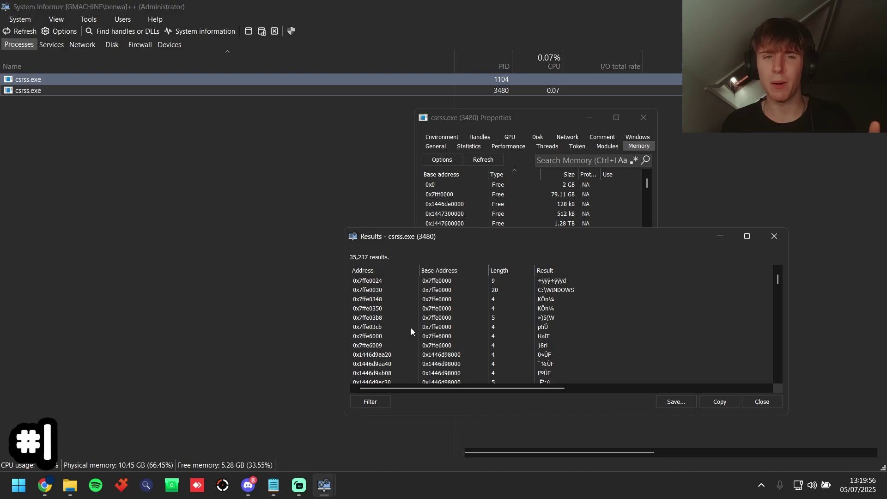
pyautogui.click(381, 398)
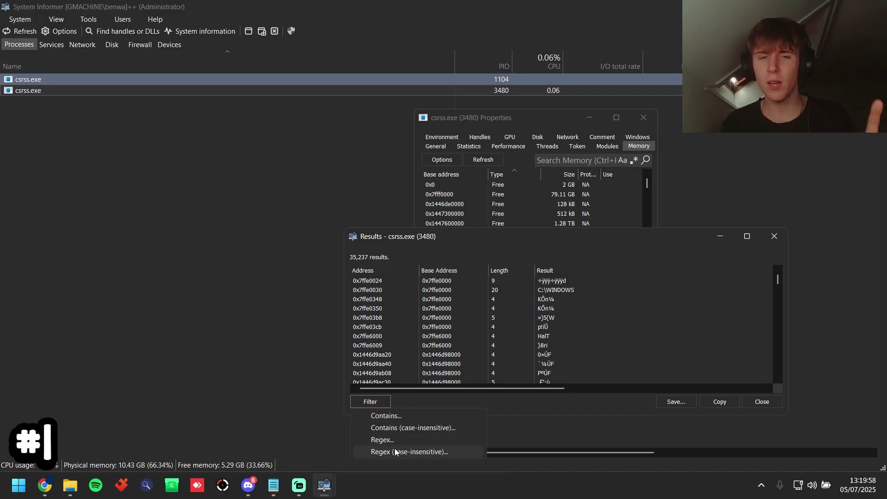
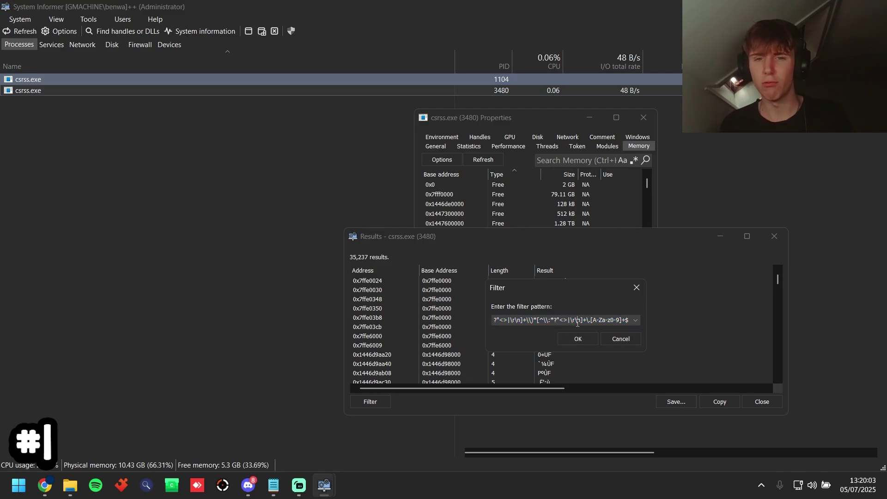
# Step: Apply the regex filter to the csrss.exe (3480) strings, narrowing 35,237 results to 327 file paths
pyautogui.click(583, 337)
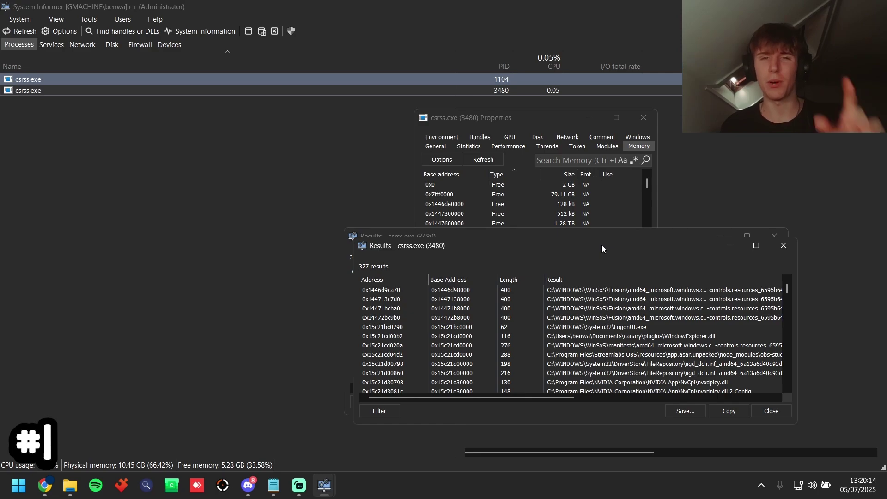
pyautogui.click(379, 411)
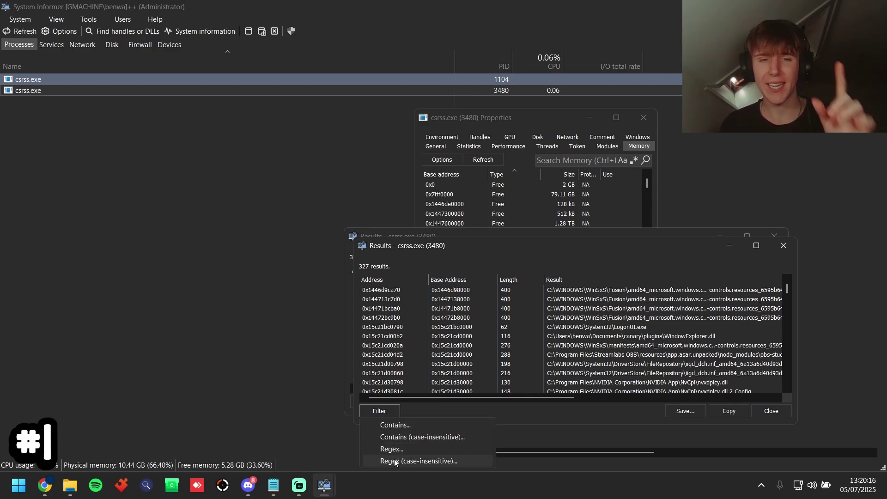
pyautogui.rightClick(547, 243)
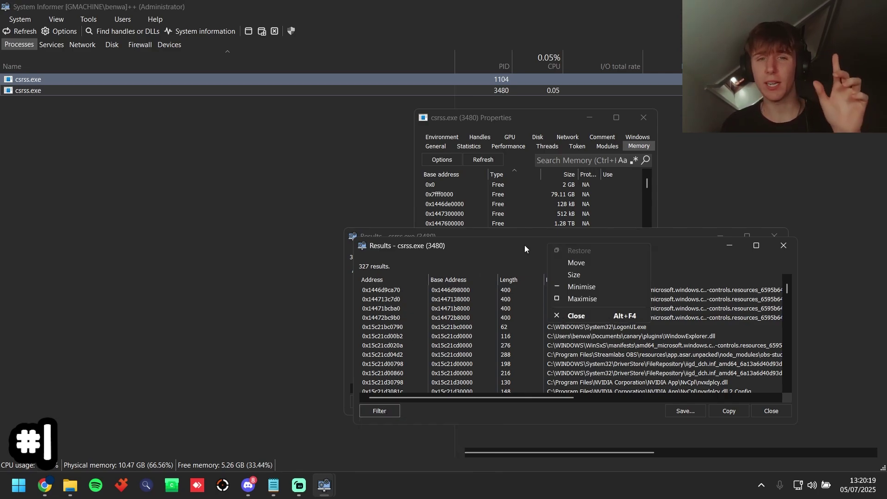
# Step: Maximise the Results window and copy the Result column of all 327 rows
pyautogui.press('x')
pyautogui.moveTo(876, 163); pyautogui.dragTo(870, 417)
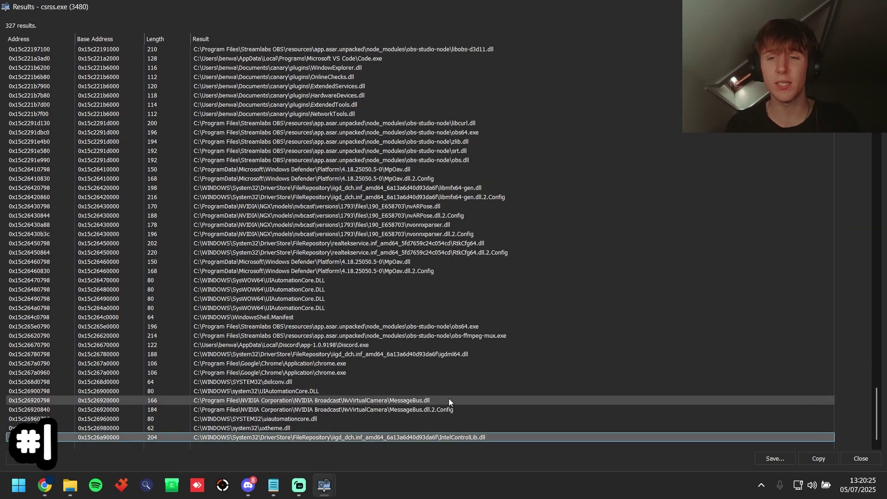
pyautogui.scroll(15, 443, 383)
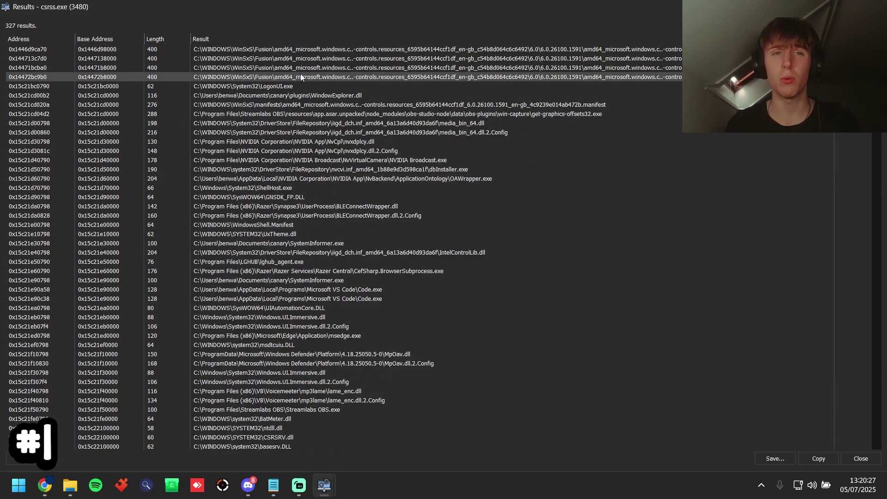
pyautogui.hotkey('ctrl', 'a')
pyautogui.rightClick(303, 53)
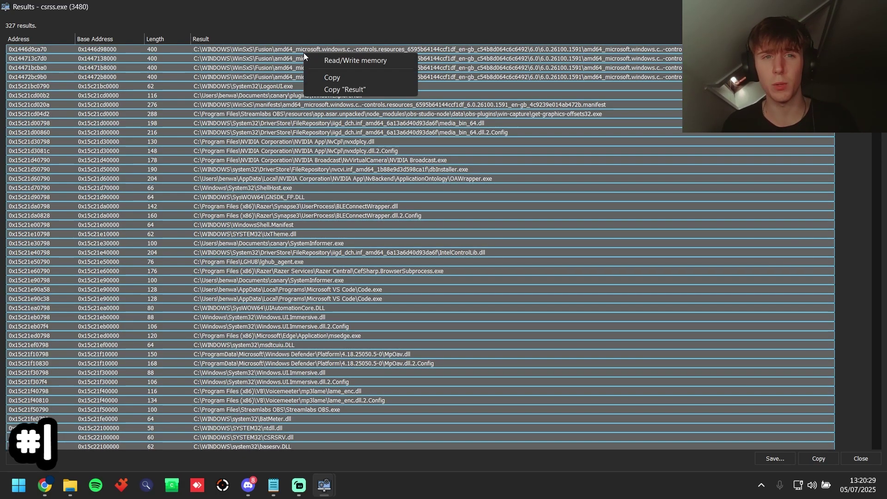
pyautogui.click(334, 89)
# Step: Launch Notepad and paste the copied paths into a new document
pyautogui.press('super')
pyautogui.write('notepad')
pyautogui.press('Return')
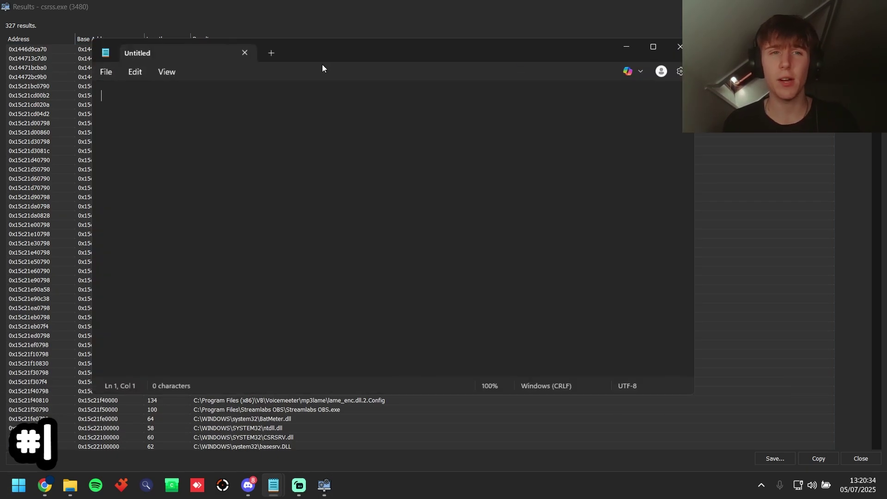
pyautogui.hotkey('ctrl', 'v')
pyautogui.scroll(20, 236, 306)
pyautogui.click(297, 181)
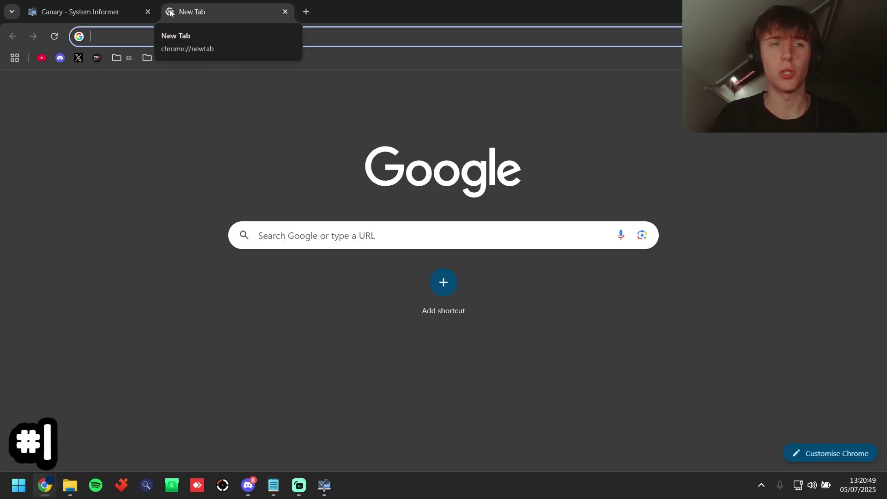
# Step: Open DeDupeList.com from the ss bookmark folder and paste the path list
pyautogui.click(123, 60)
pyautogui.click(135, 93)
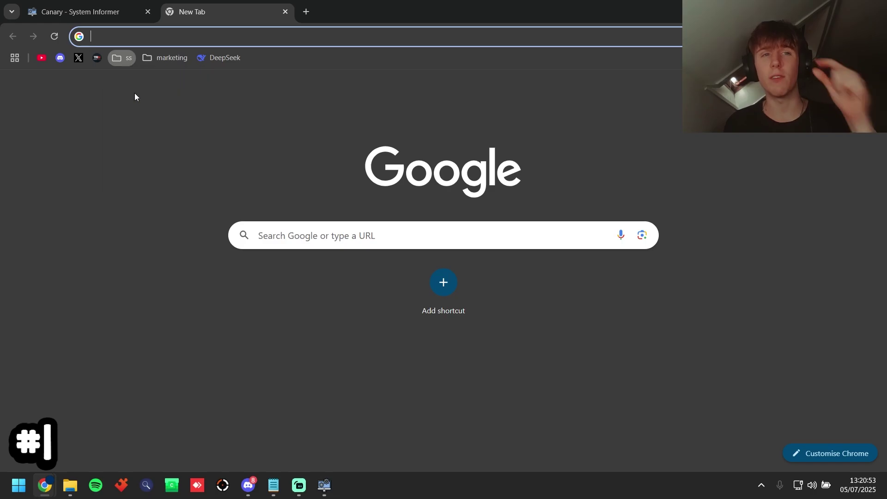
pyautogui.click(230, 300)
pyautogui.hotkey('ctrl', 'v')
pyautogui.scroll(-4, 210, 156)
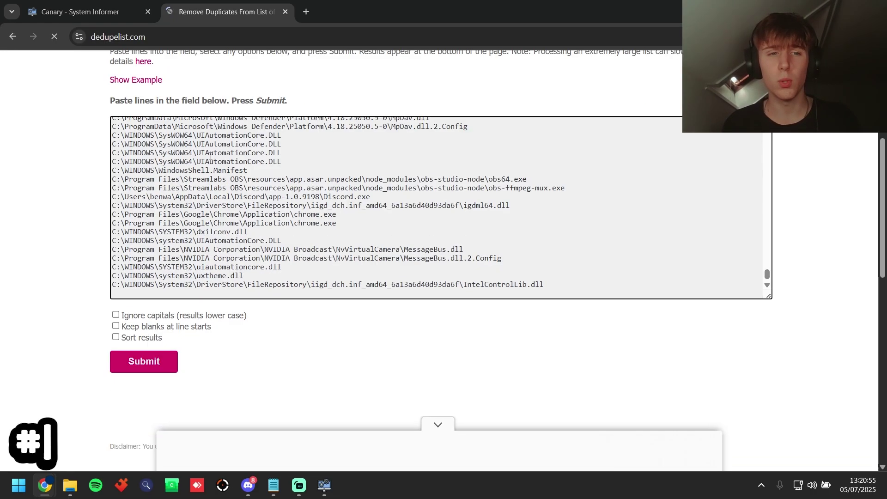
# Step: Deduplicate with Ignore capitals ticked, leaving 259 unique lines, and select all results
pyautogui.click(134, 319)
pyautogui.click(137, 367)
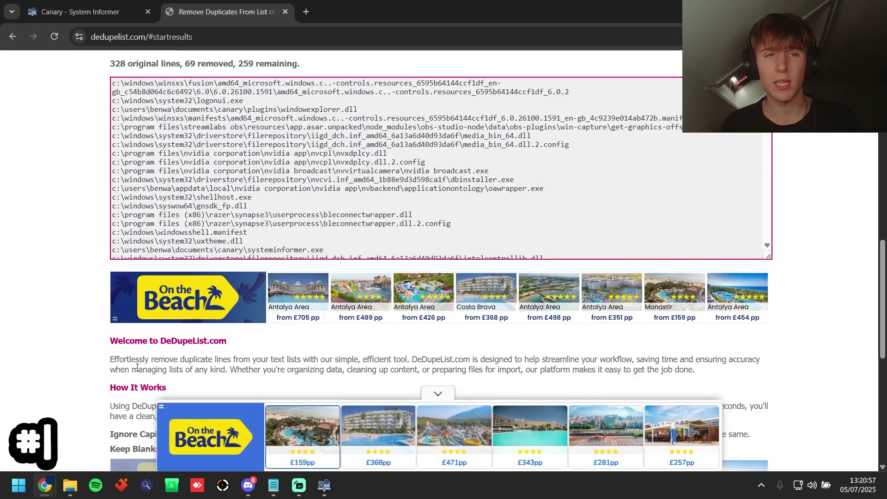
pyautogui.moveTo(183, 64); pyautogui.dragTo(264, 64)
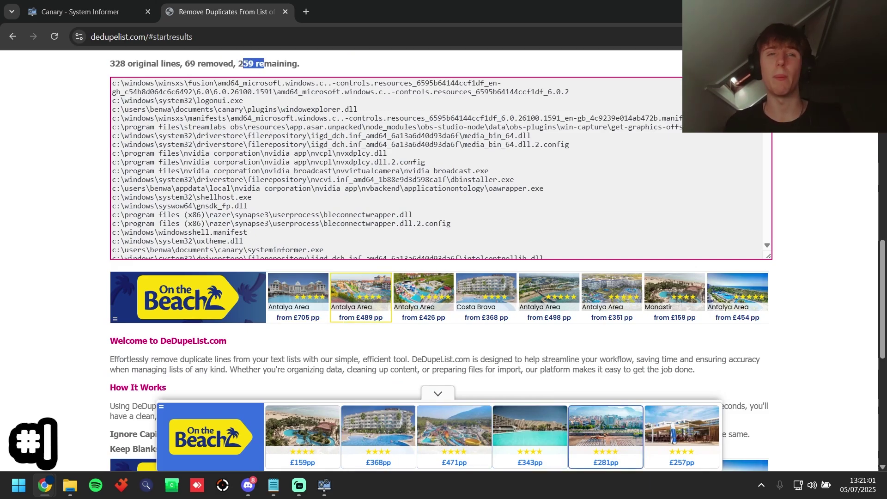
pyautogui.click(270, 134)
pyautogui.hotkey('ctrl', 'a')
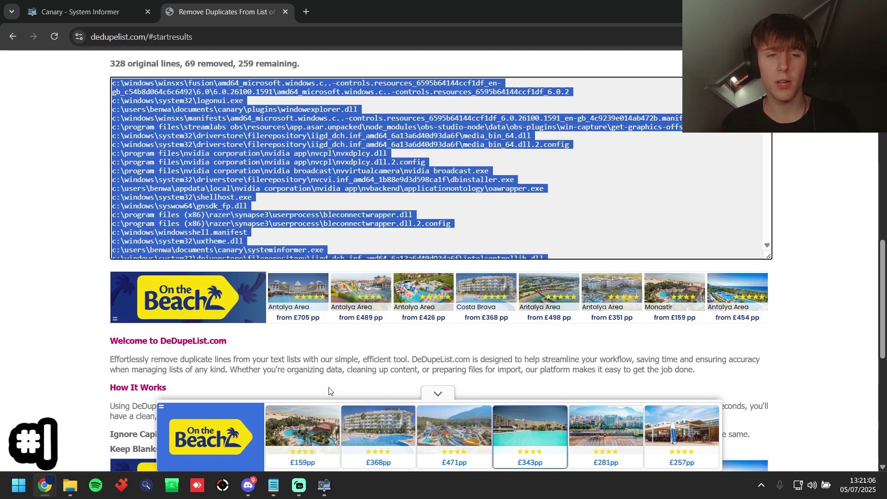
pyautogui.hotkey('alt', 'Tab')
# Step: Replace Notepad's text with the 259 deduplicated paths, save as paths.txt in Downloads\temp, and close it
pyautogui.hotkey('ctrl', 'a')
pyautogui.hotkey('ctrl', 'v')
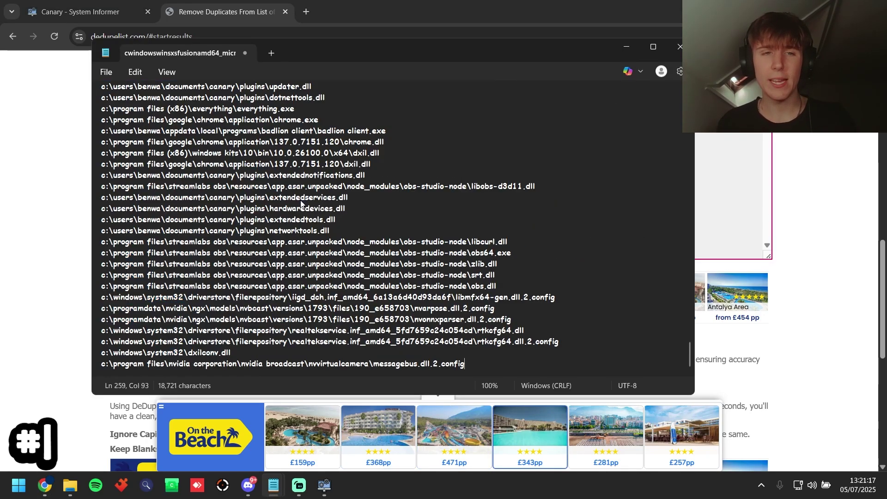
pyautogui.hotkey('ctrl', 's')
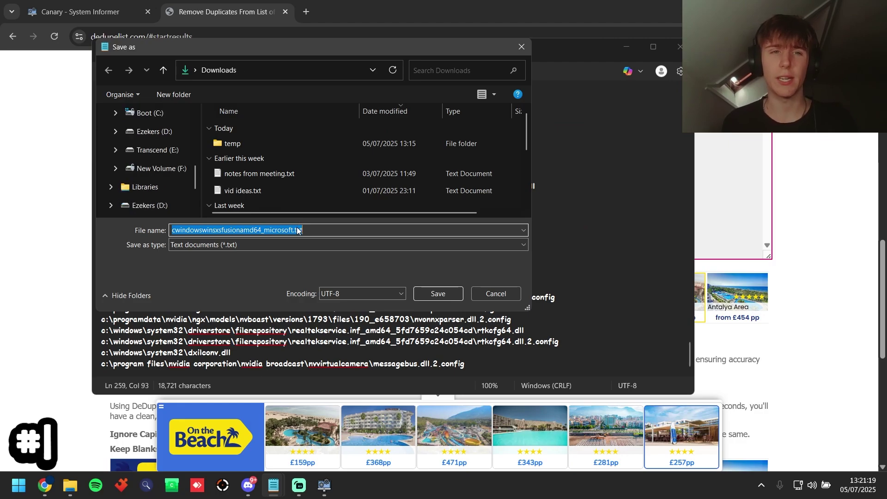
pyautogui.write('PATHS')
pyautogui.hotkey('ctrl', 'a')
pyautogui.write('pa')
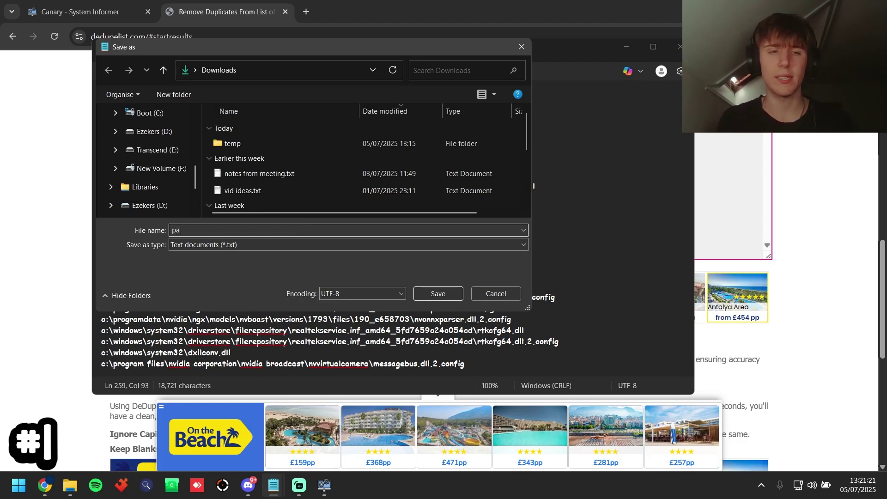
pyautogui.doubleClick(243, 142)
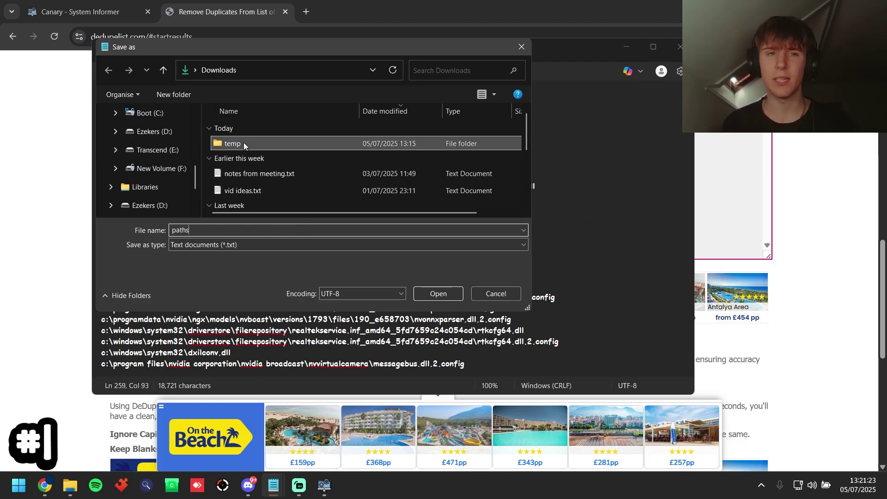
pyautogui.click(438, 294)
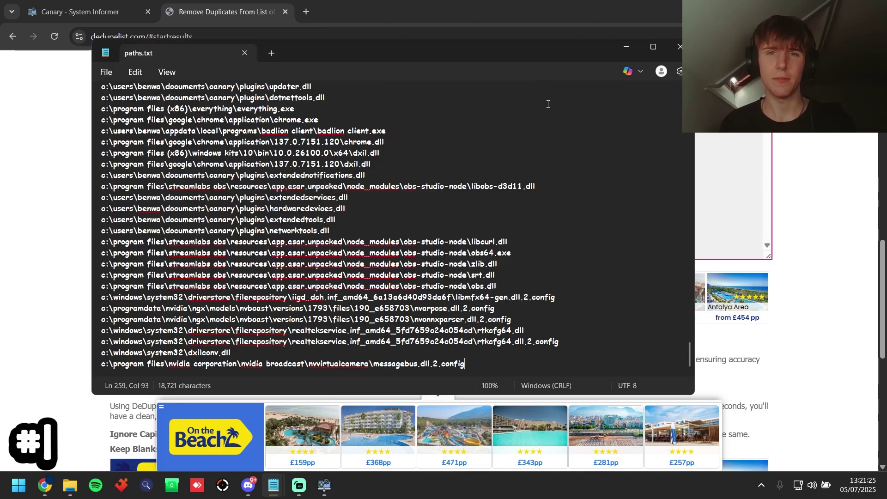
pyautogui.click(669, 49)
pyautogui.click(493, 162)
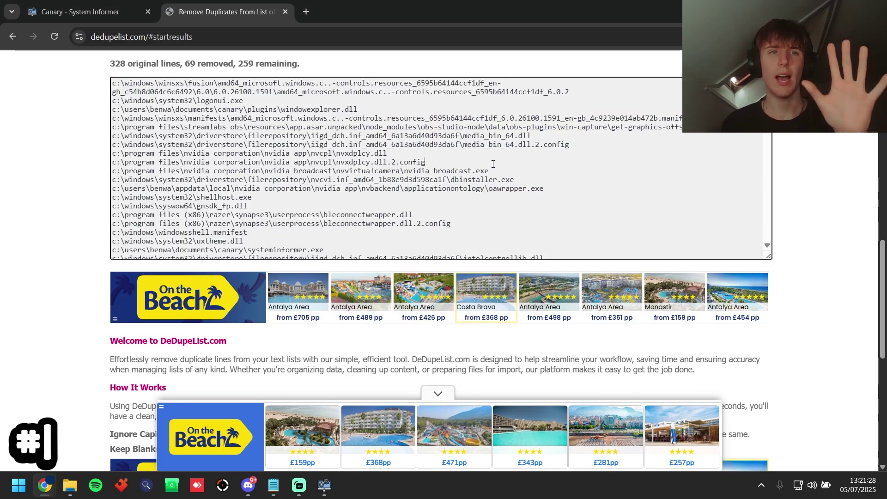